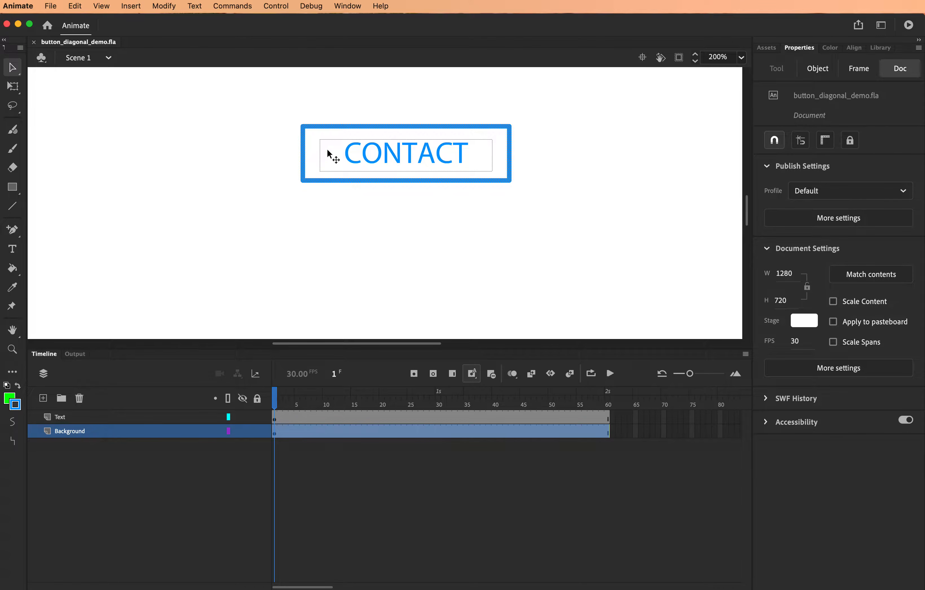
Step: Lock the Text and Background layers of the CONTACT button
left_click(303, 169)
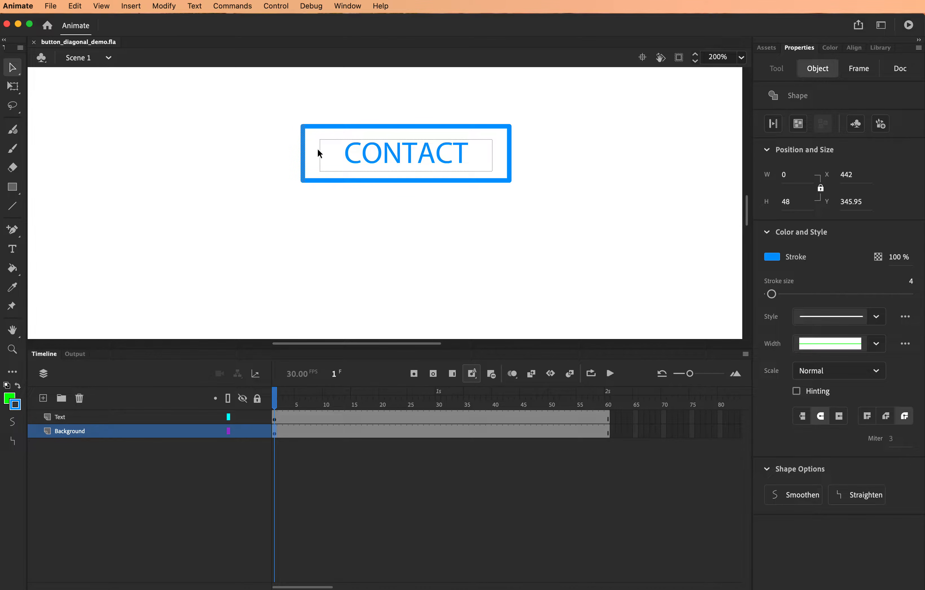
left_click(316, 159)
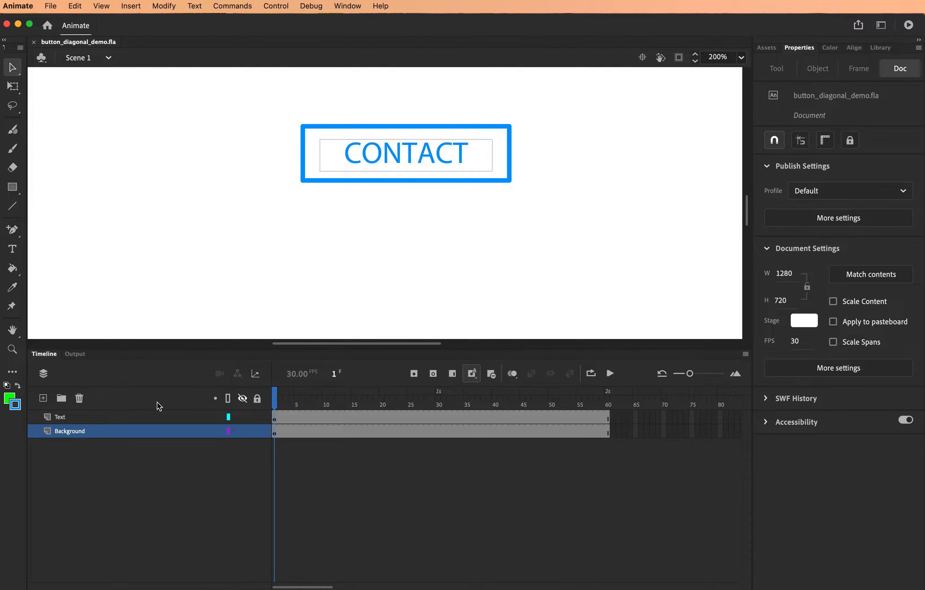
left_click(109, 439)
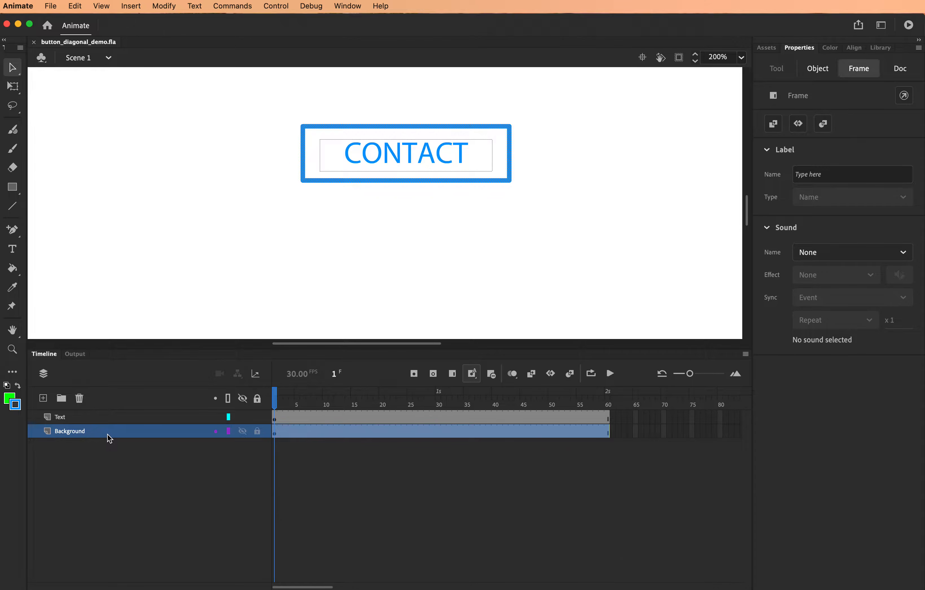
left_click(99, 418)
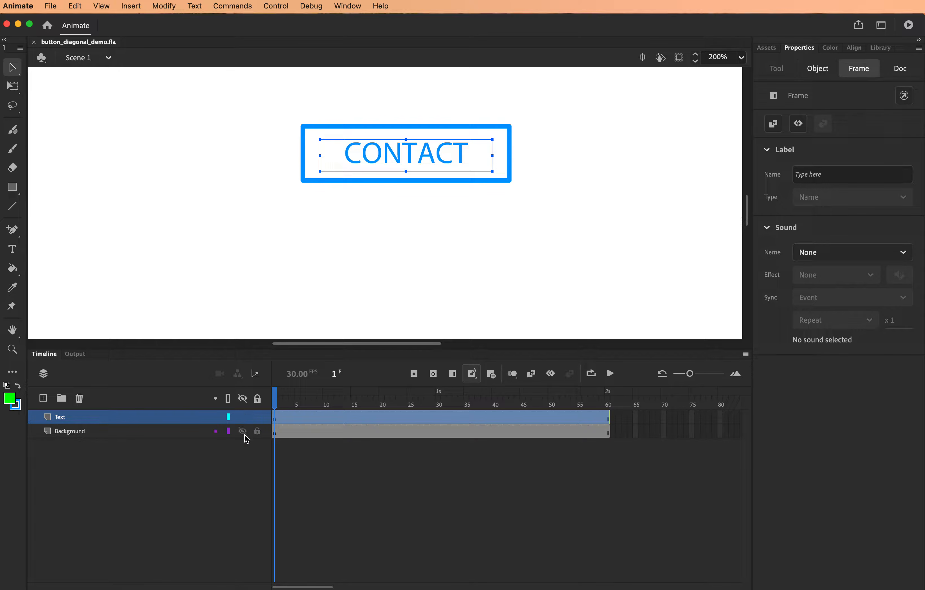
left_click(258, 417)
left_click(257, 431)
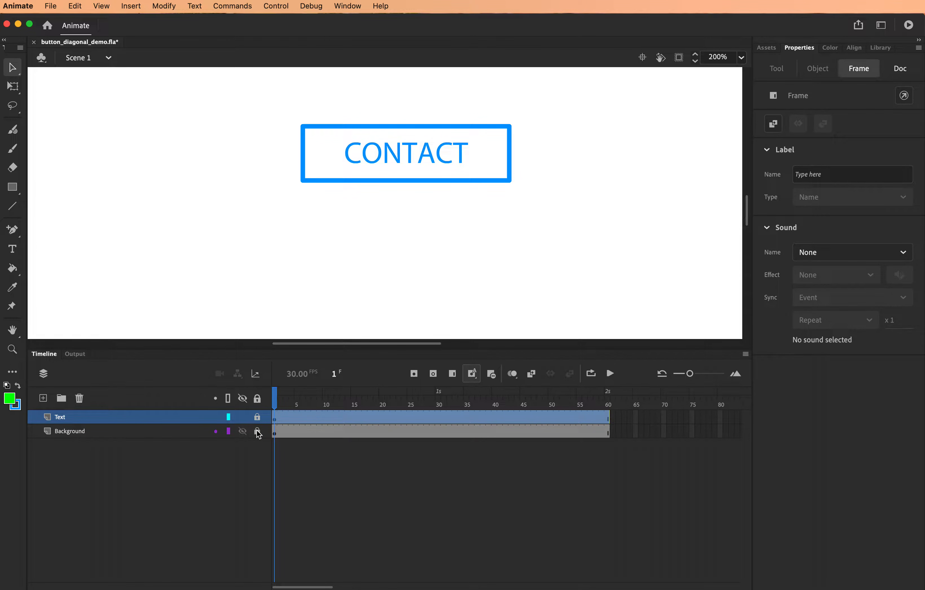
Step: Add a new layer directly above the Background layer and name it Mask
left_click(96, 432)
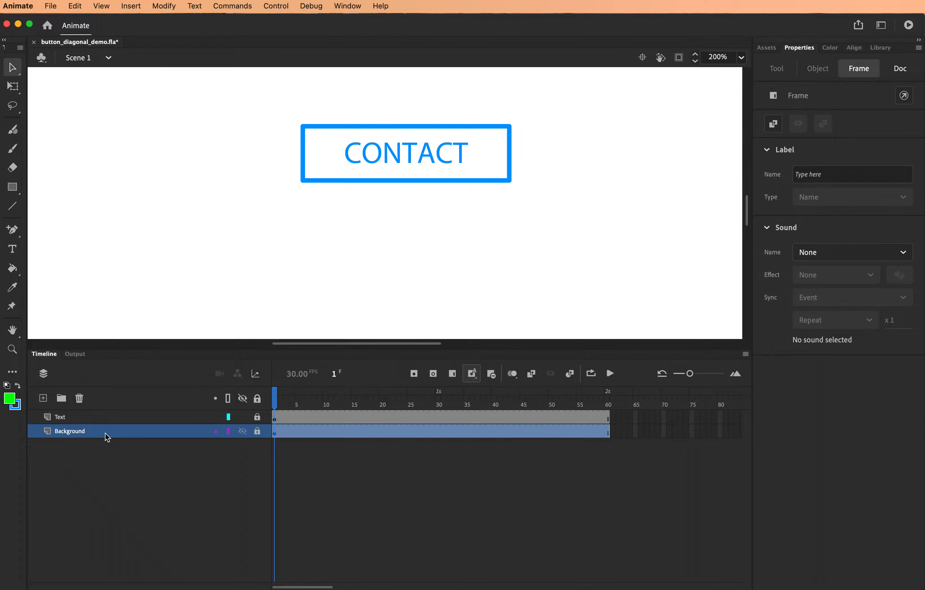
left_click(43, 399)
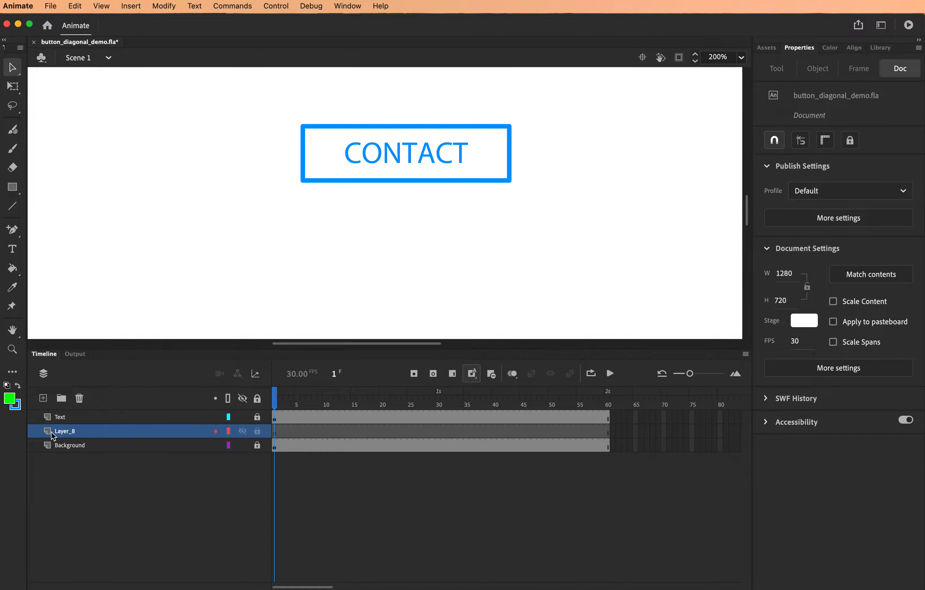
left_click(64, 431)
double_click(63, 432)
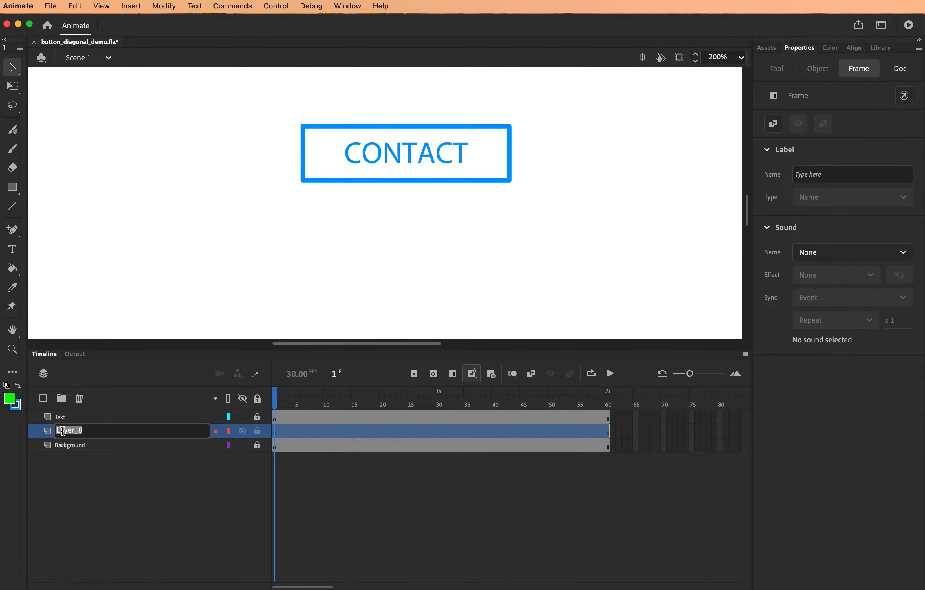
type("Mask")
key("Return")
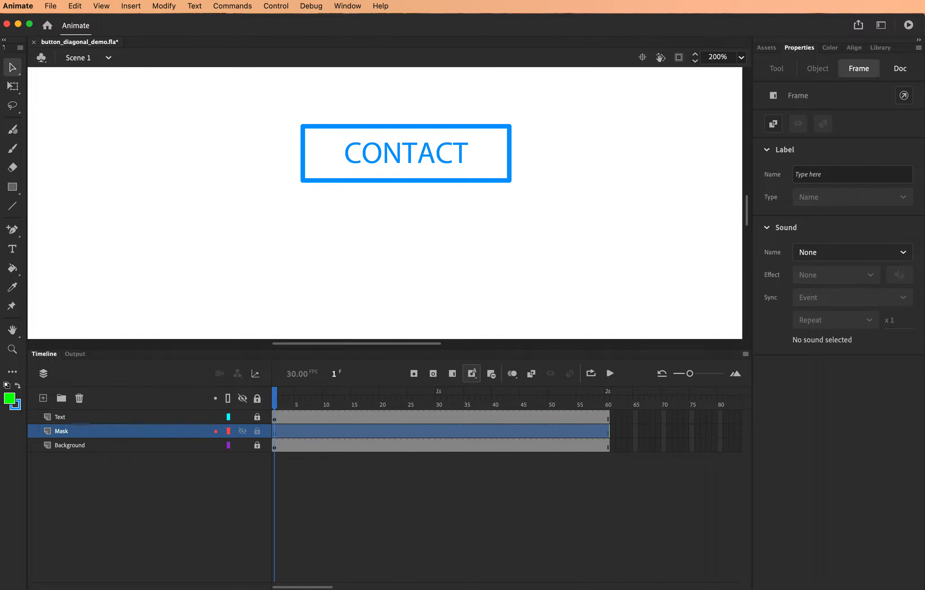
left_click(205, 541)
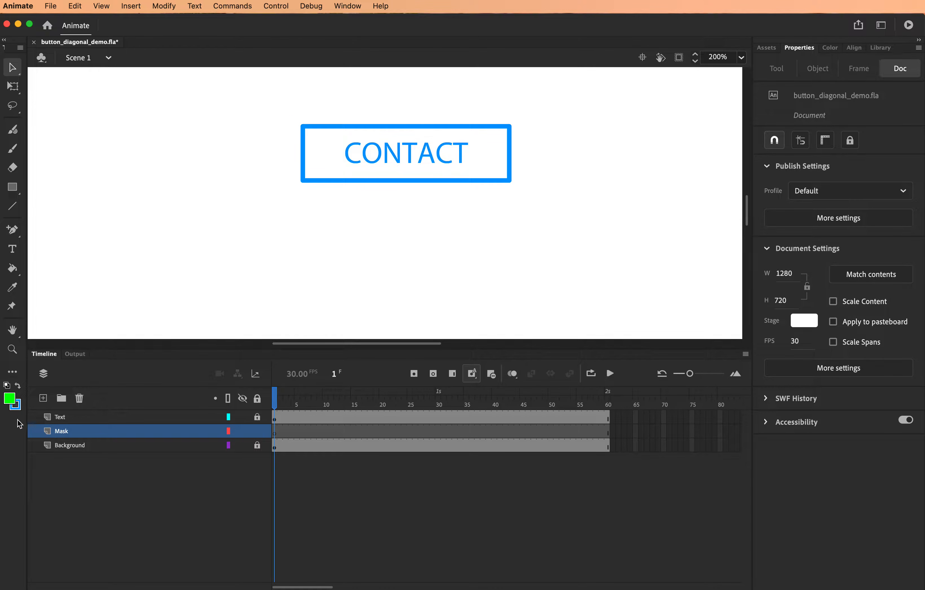
Step: On the Mask layer, draw a green rectangle without stroke, about 196 by 65 px, covering the whole CONTACT button
left_click(17, 411)
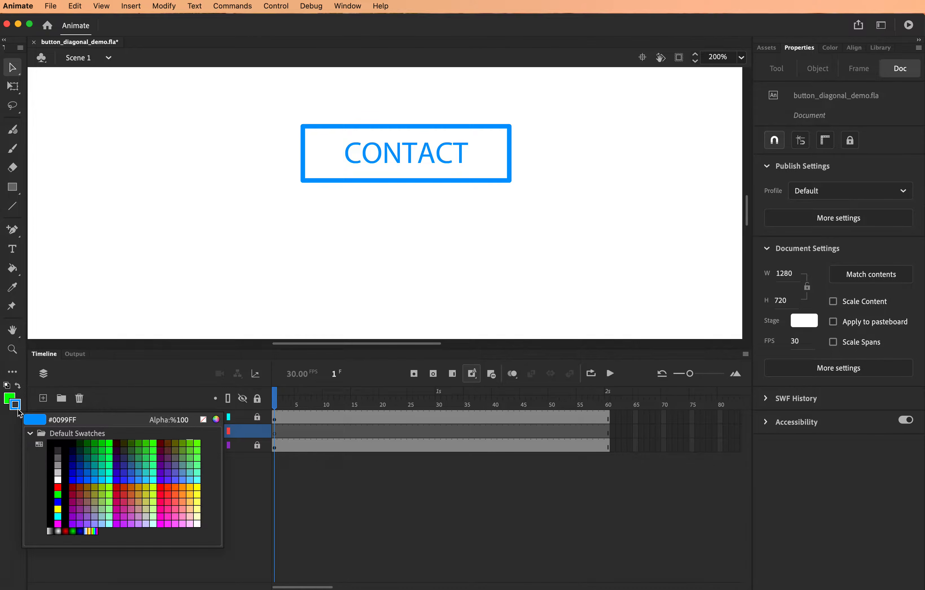
left_click(203, 420)
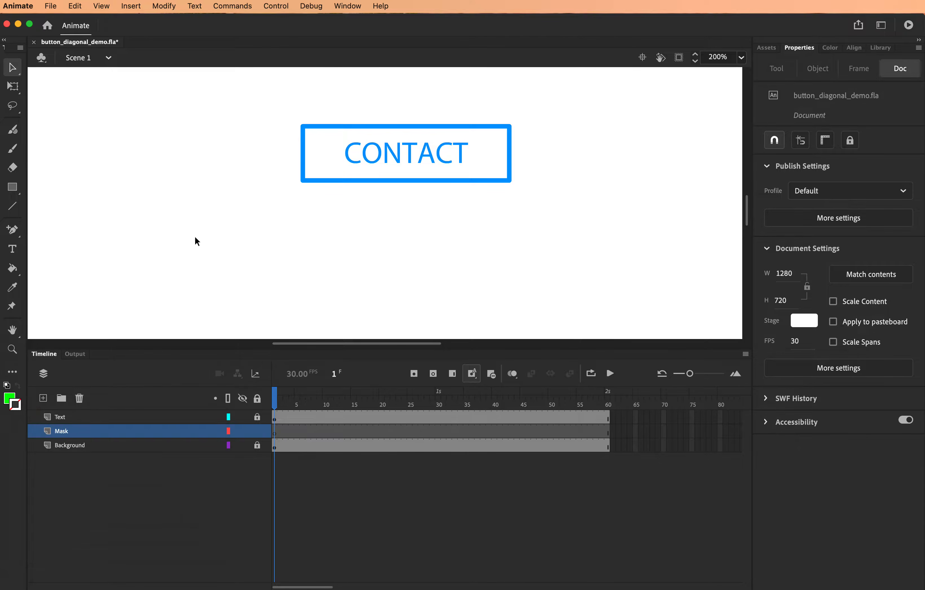
left_click(12, 187)
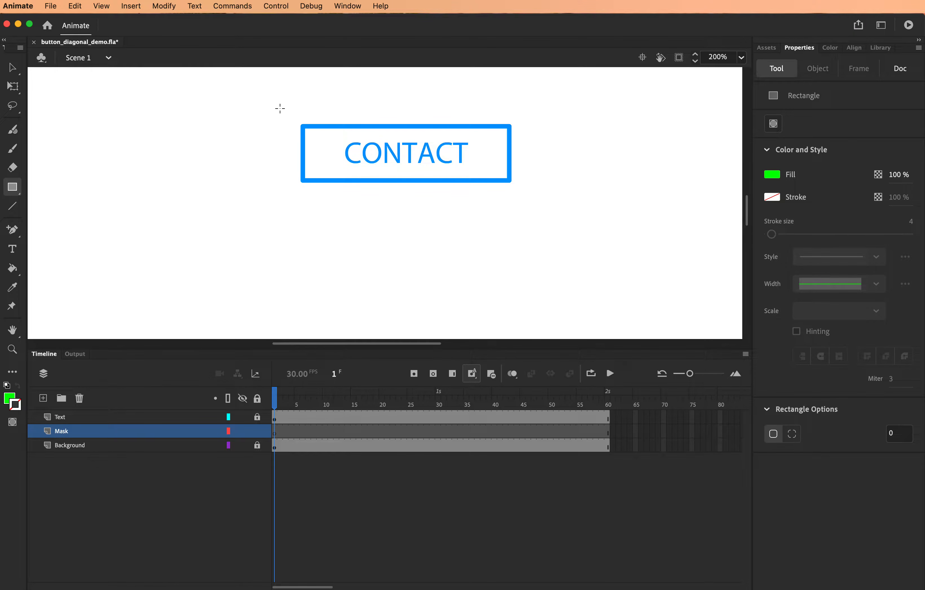
left_click_drag(294, 117, 516, 190)
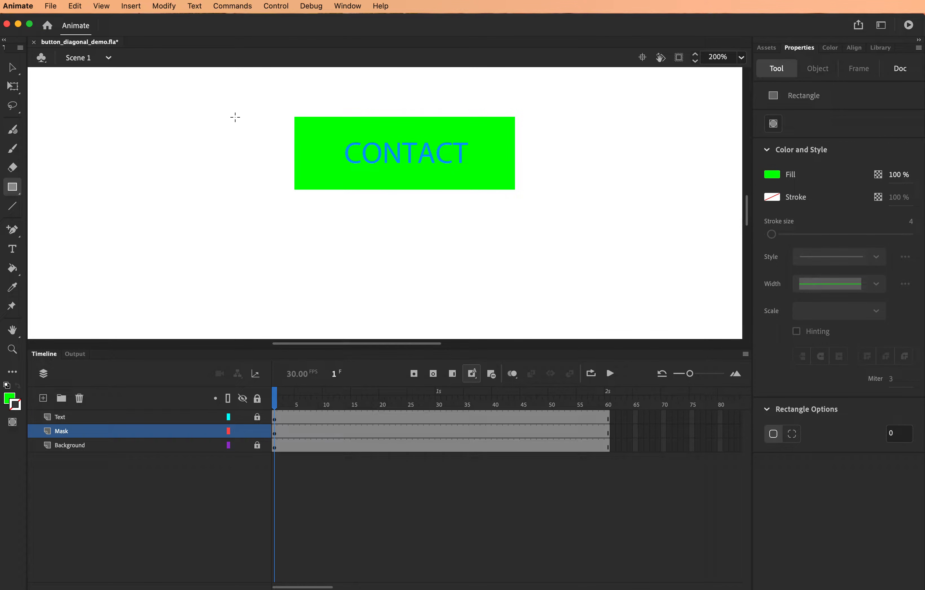
left_click(12, 69)
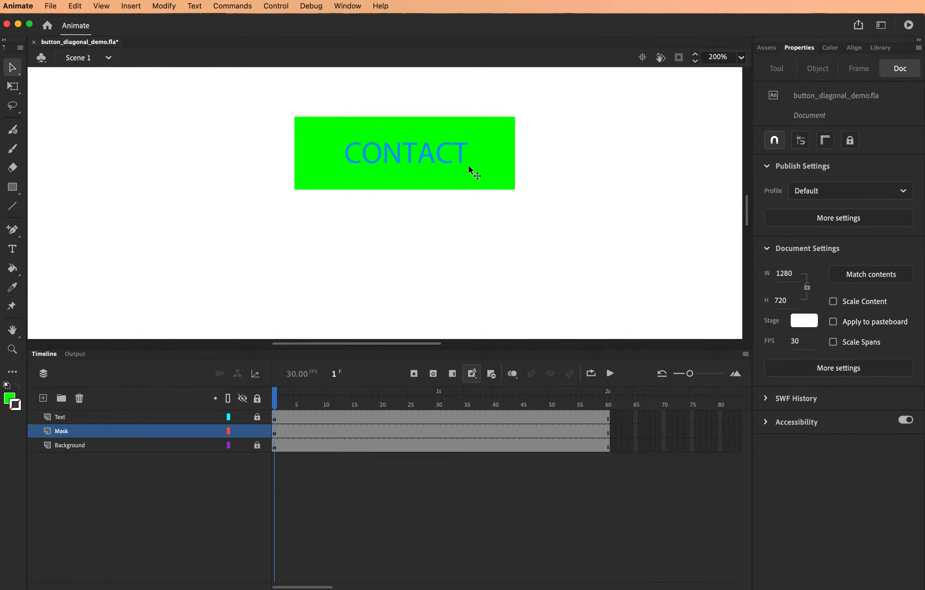
Step: Convert the green rectangle to a Movie Clip symbol named Mask
right_click(315, 169)
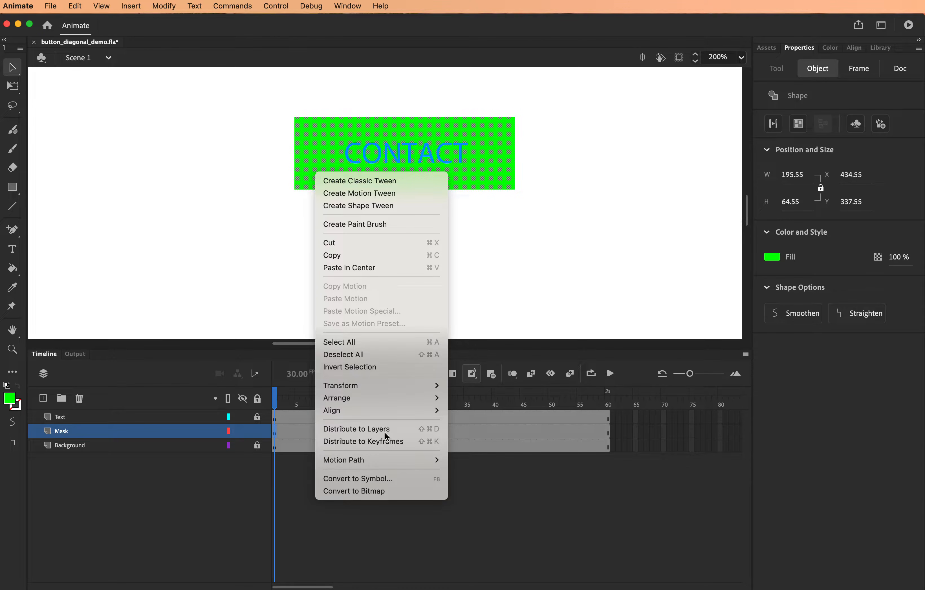
left_click(380, 481)
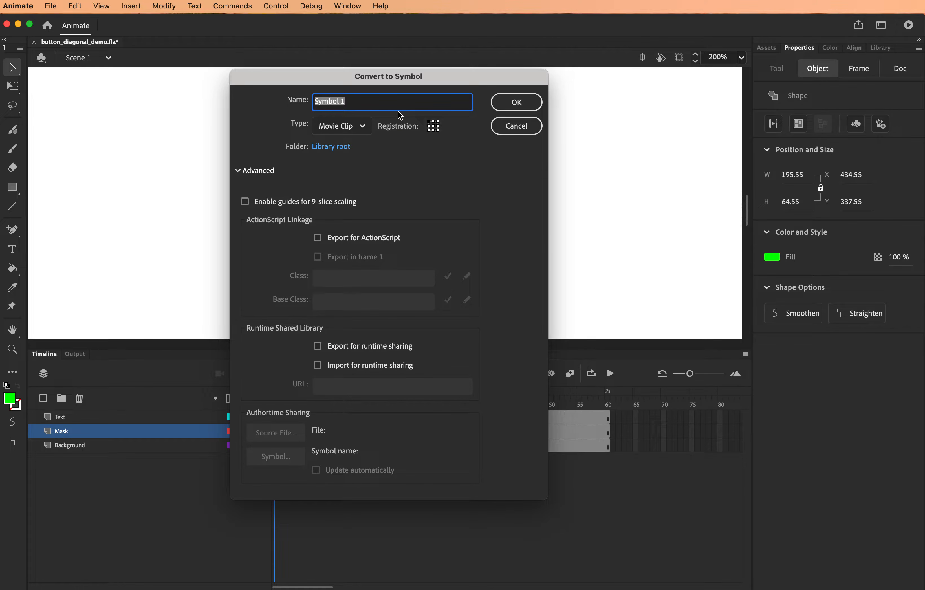
type("Mask")
key("Return")
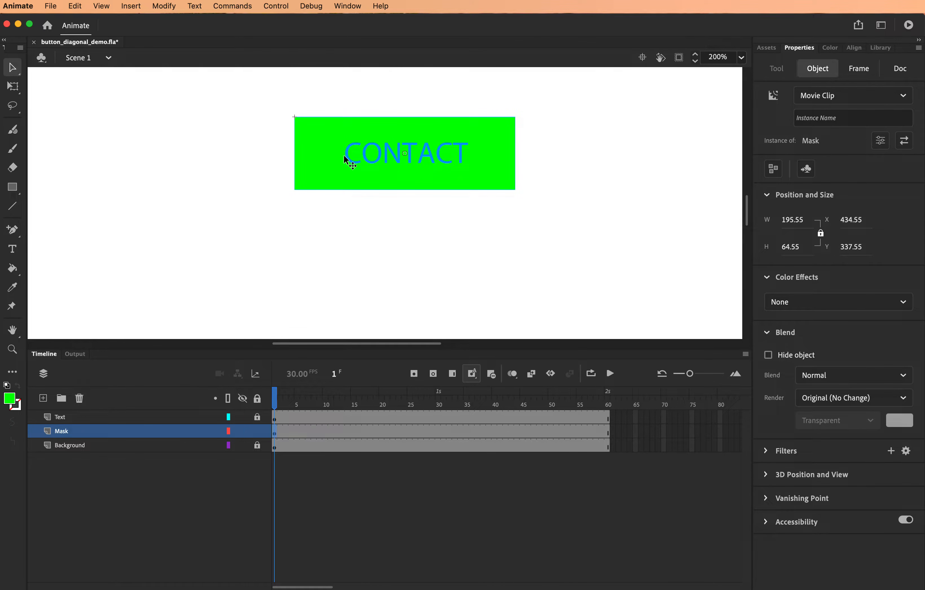
Step: Open the Mask symbol for editing, extend its layer to frame 60 and return the playhead to frame 1
double_click(318, 167)
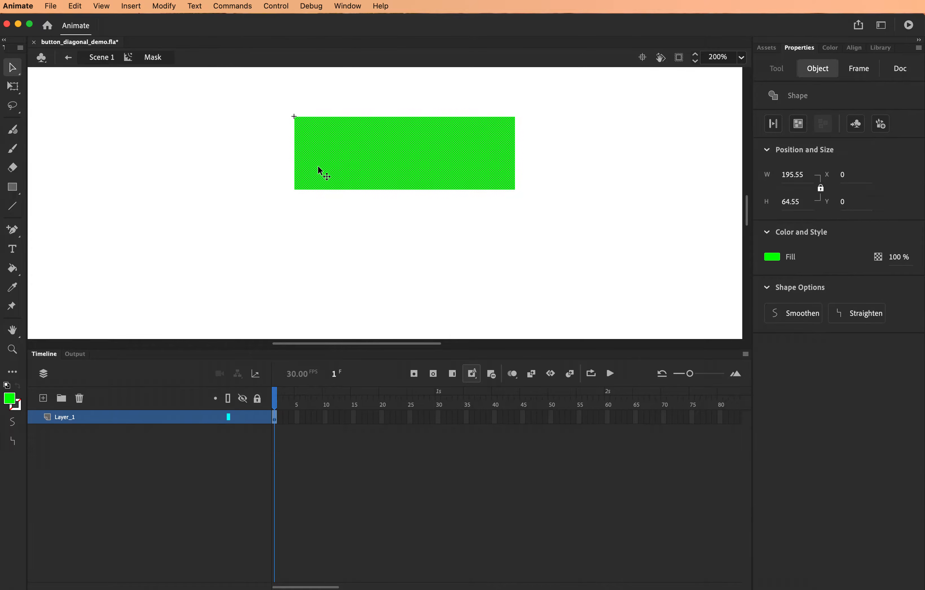
left_click(606, 418)
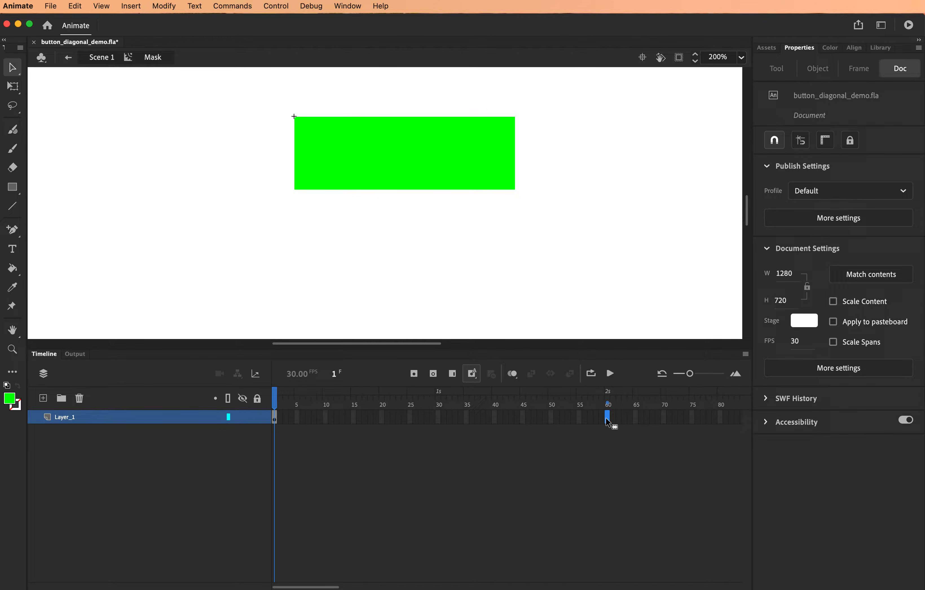
right_click(608, 422)
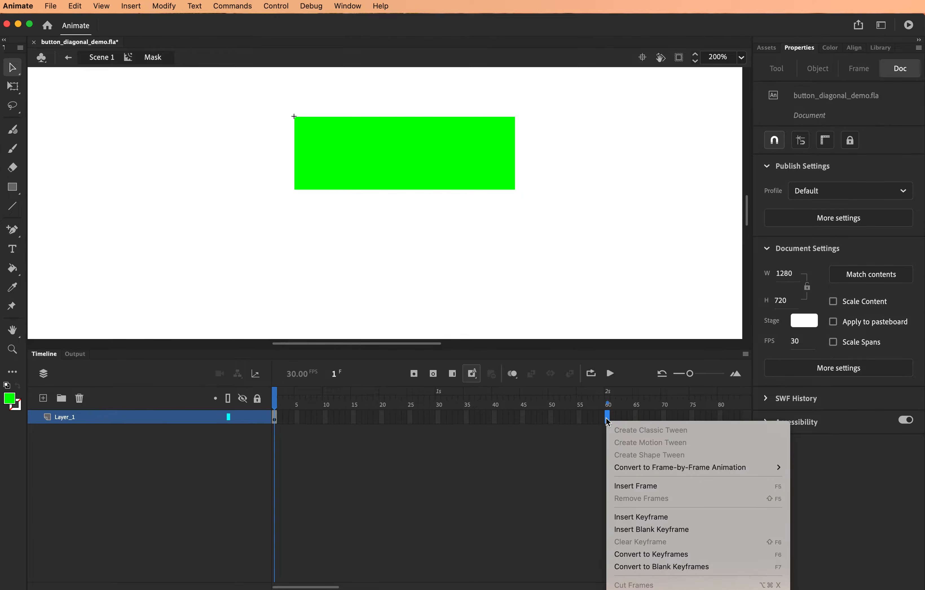
left_click(624, 486)
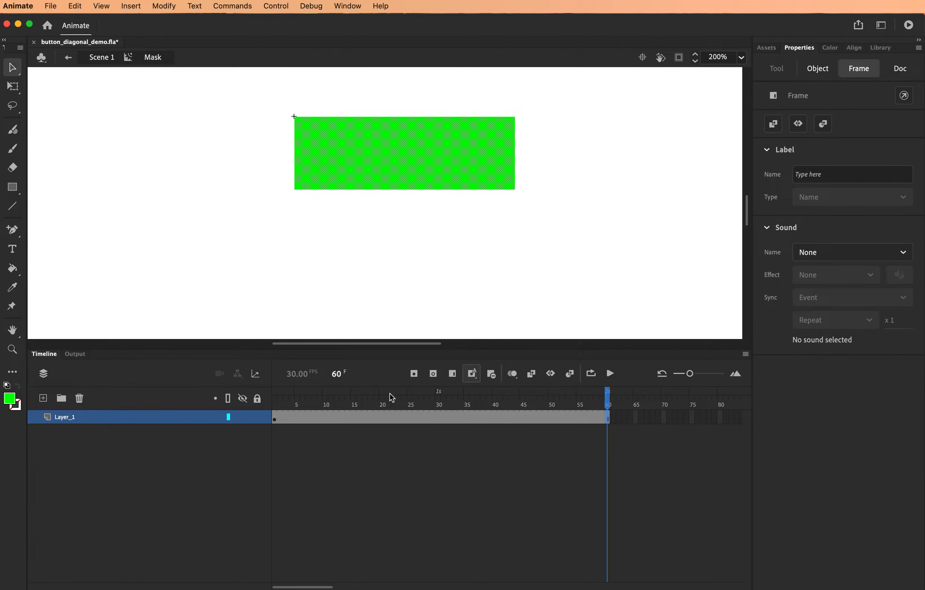
left_click_drag(609, 407, 274, 406)
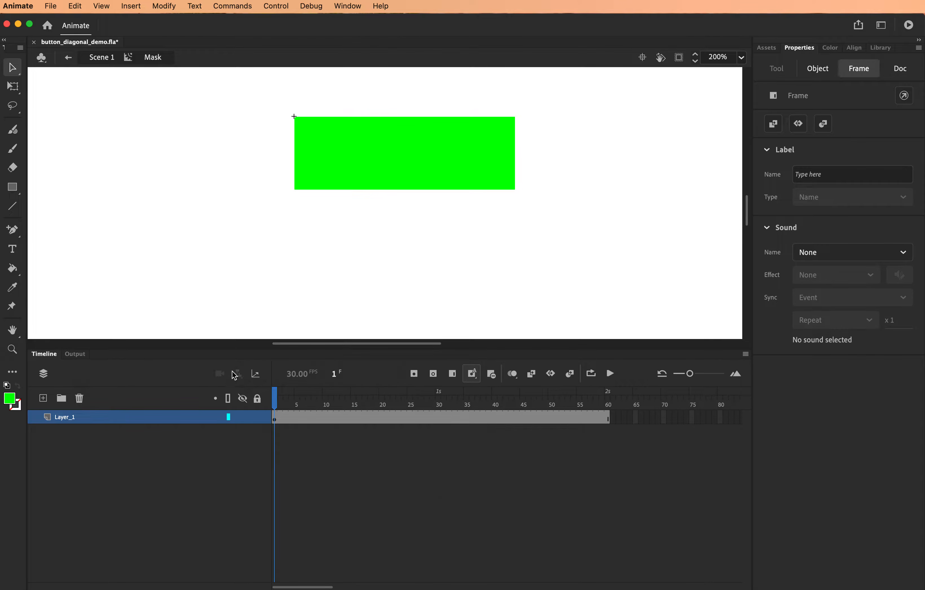
left_click(257, 74)
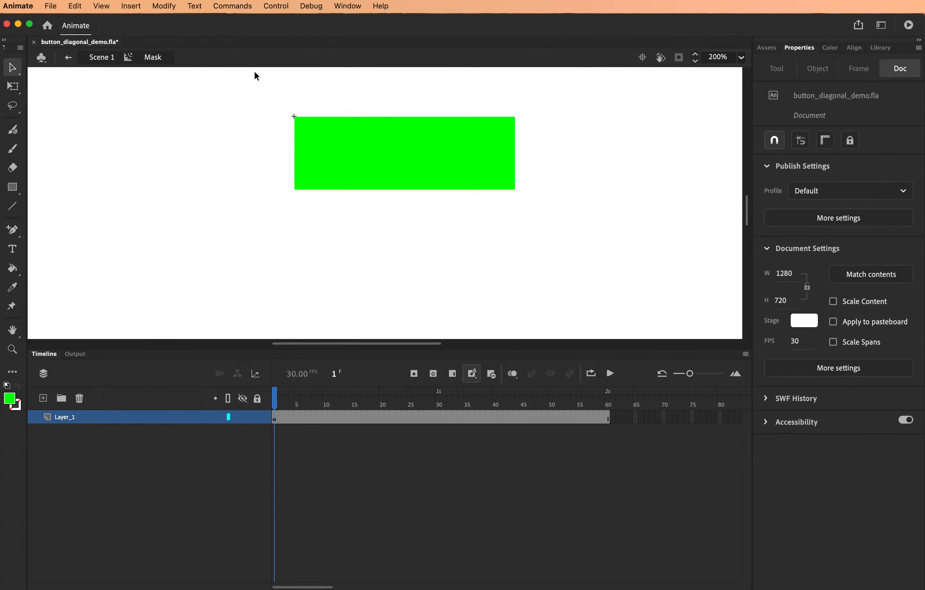
Step: Draw a line with stroke size 1 diagonally across the green rectangle, from beyond its lower-left corner to beyond its upper-right corner
left_click(14, 212)
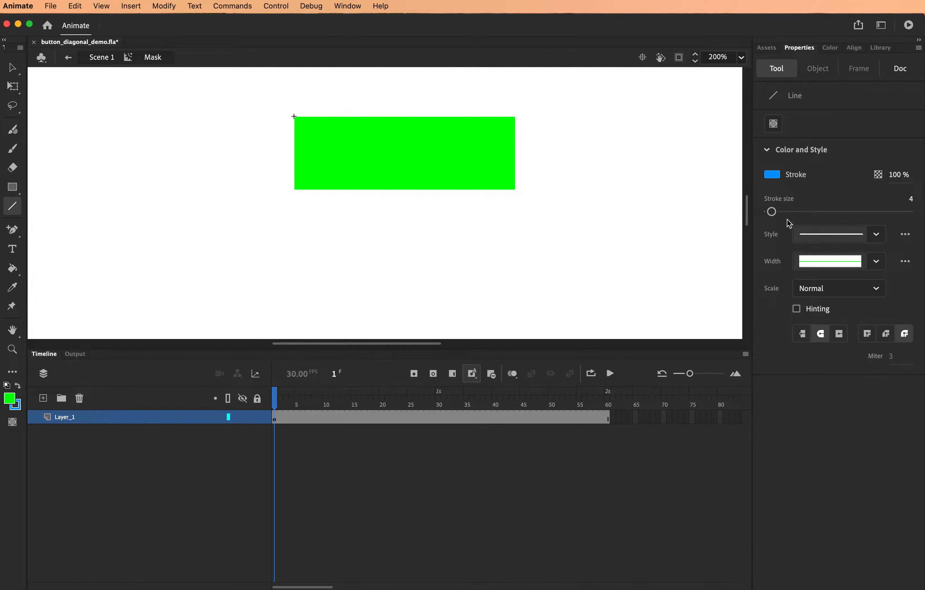
left_click_drag(772, 212, 769, 212)
left_click_drag(289, 191, 527, 113)
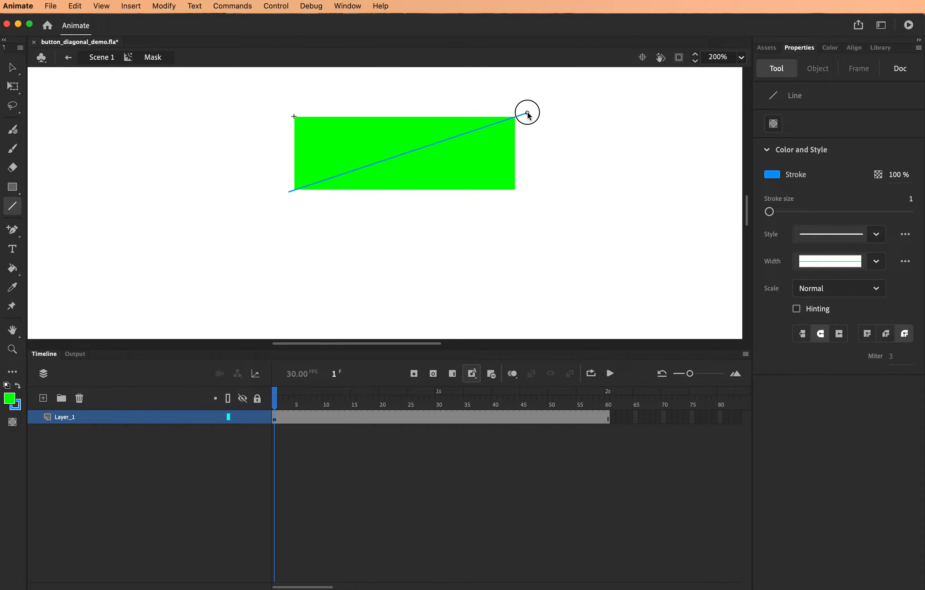
left_click_drag(528, 112, 527, 113)
Step: Move the two green halves diagonally away from the dividing line, one down-right and the other up-left
left_click(20, 68)
left_click_drag(483, 183, 497, 193)
left_click_drag(343, 140, 330, 128)
Step: Delete the diagonal line between the two green halves and save the document
left_click(391, 161)
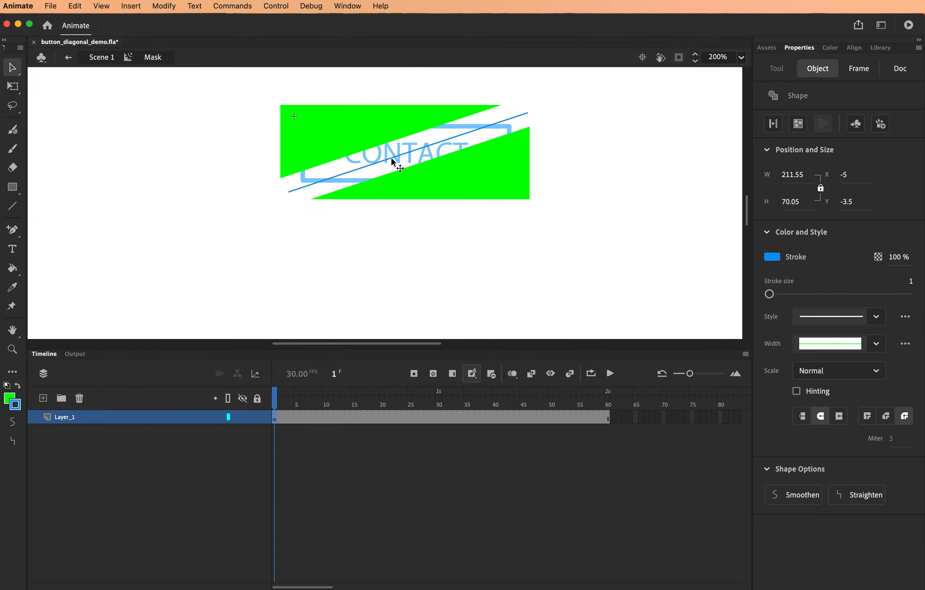
key("Delete")
key("super+s")
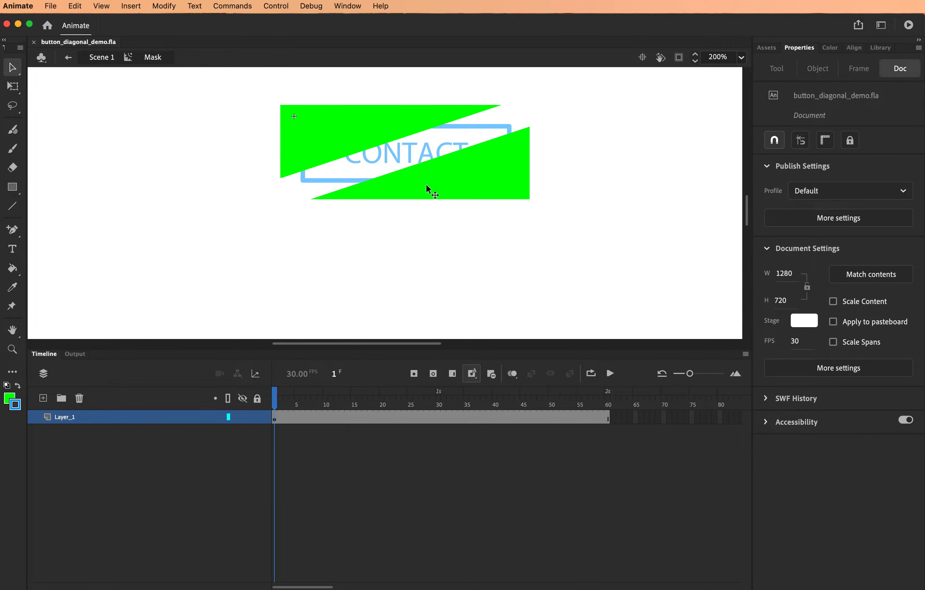
Step: Rename the Mask symbol's layer containing the green triangles to Bottom Right
left_click(464, 182)
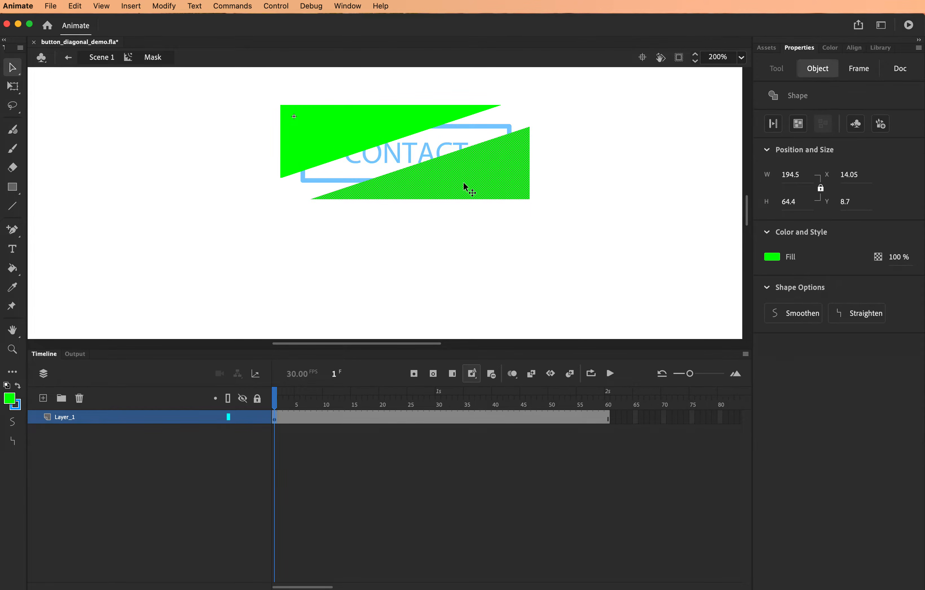
left_click(61, 417)
double_click(63, 417)
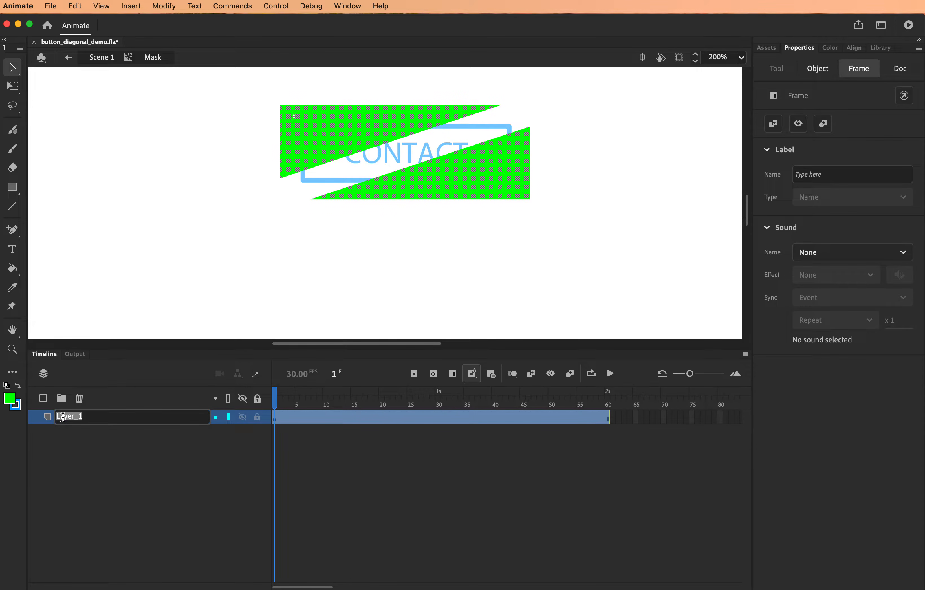
type("Bottom Right")
key("Return")
left_click(103, 297)
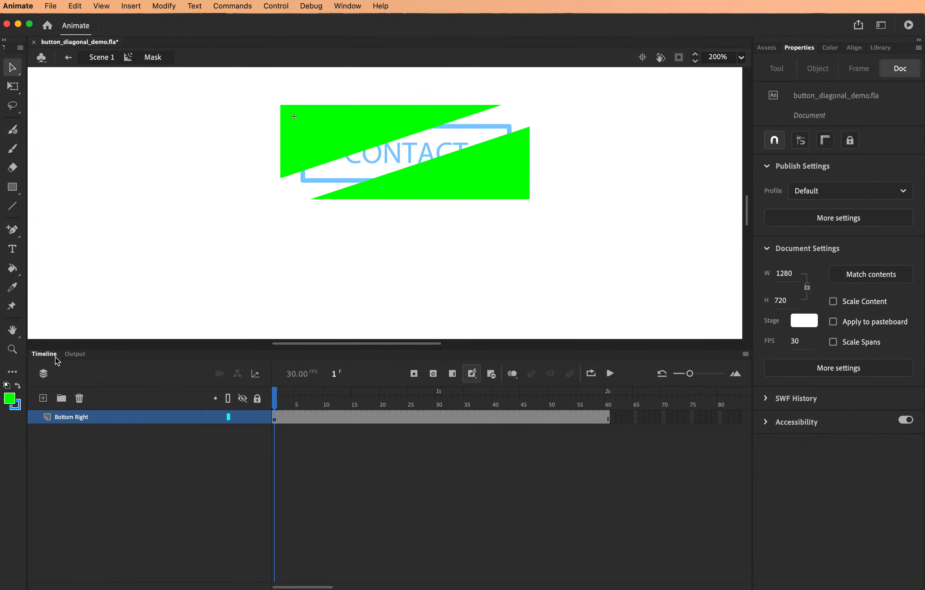
Step: Add a new layer above Bottom Right and name it Top Left
left_click(43, 399)
double_click(66, 417)
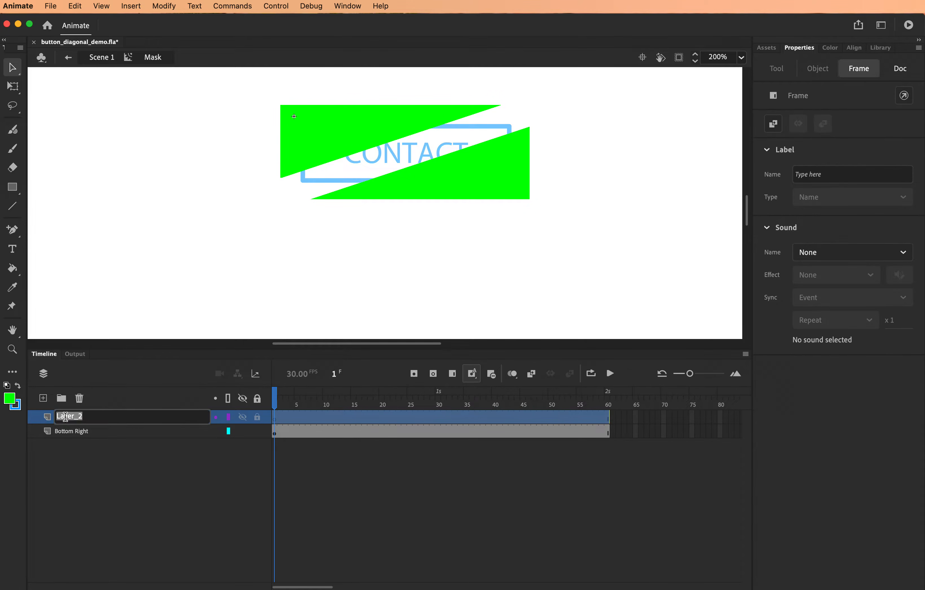
type("Top Left")
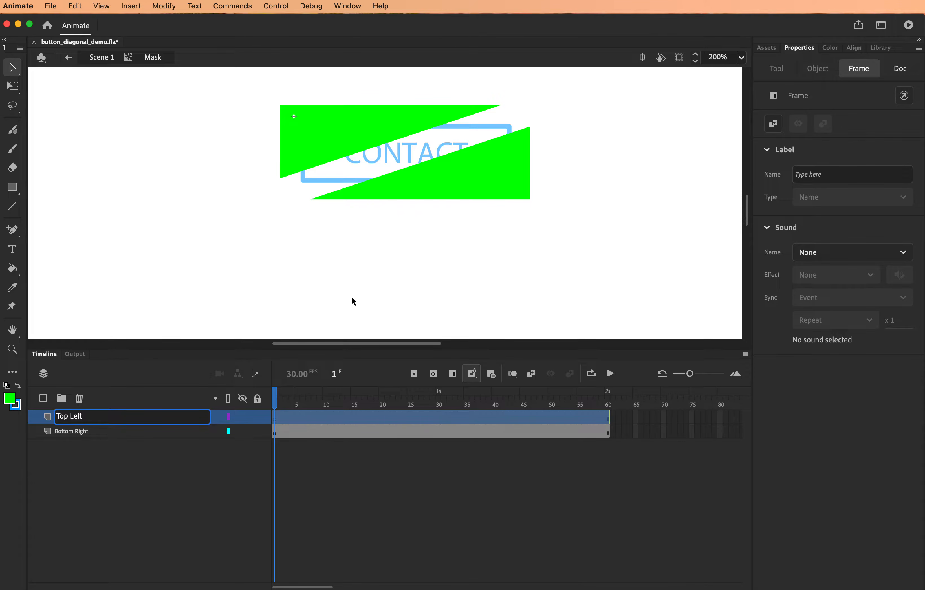
left_click(327, 152)
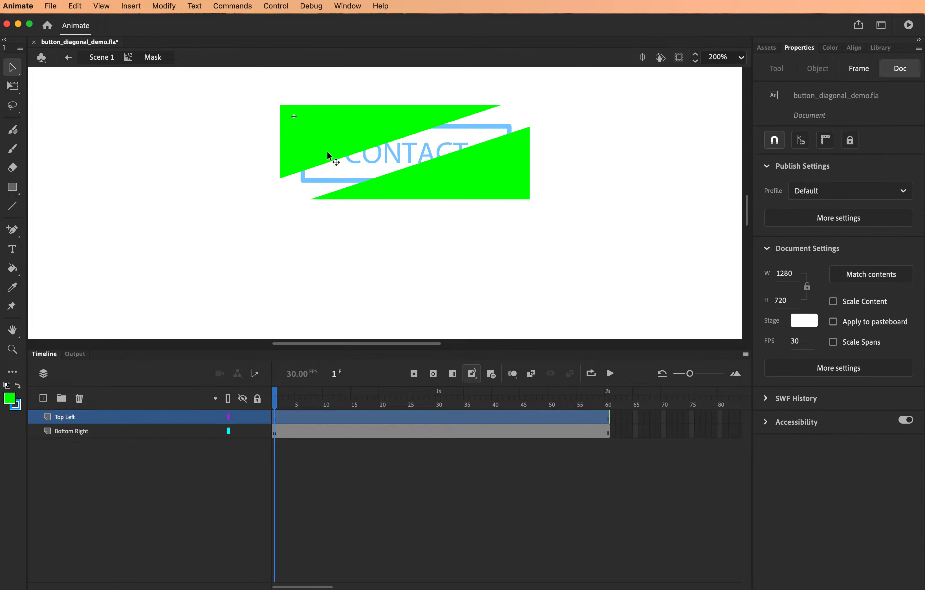
Step: Cut the upper-left green triangle from the Bottom Right layer and paste it into the Top Left layer
left_click(319, 147)
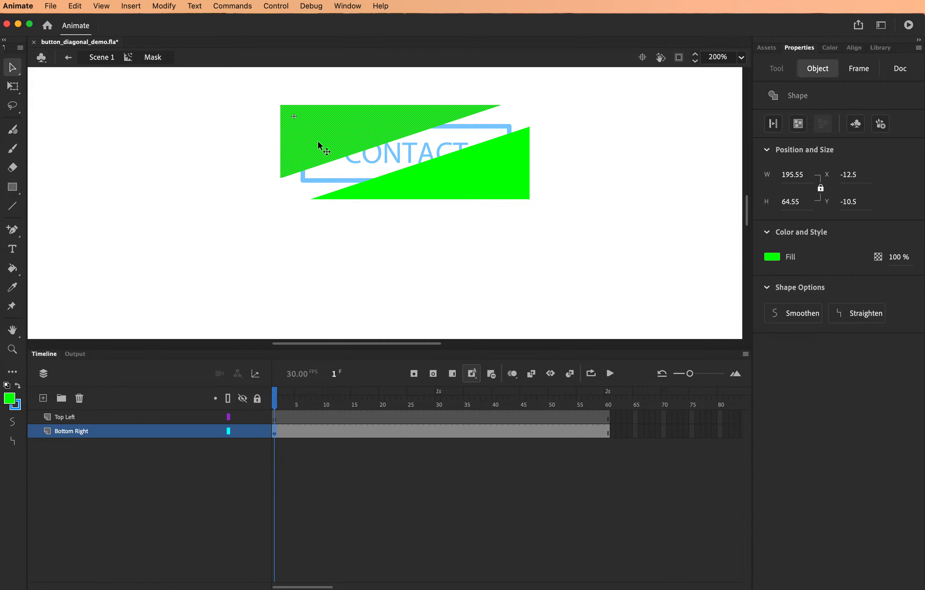
key("Delete")
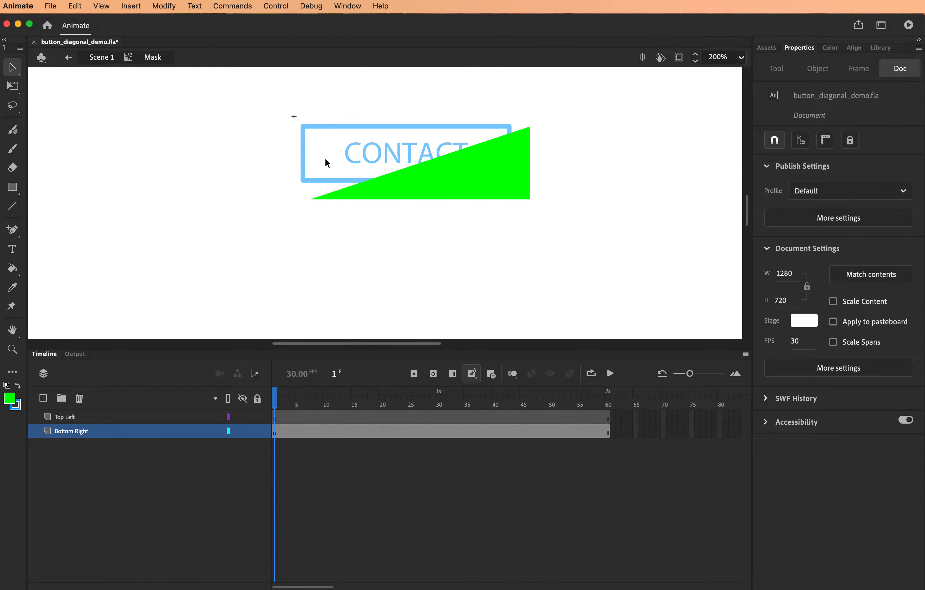
left_click(274, 419)
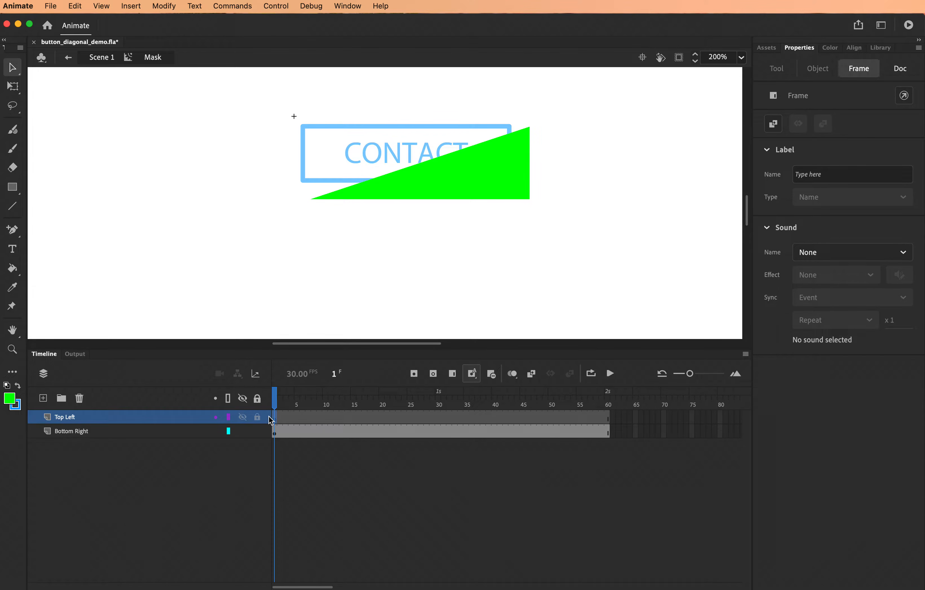
key("super+v")
Step: Reposition the two green triangles so their diagonal edges meet and together cover the CONTACT button, and save the document
left_click_drag(308, 210, 329, 154)
left_click_drag(480, 188, 470, 179)
left_click(472, 279)
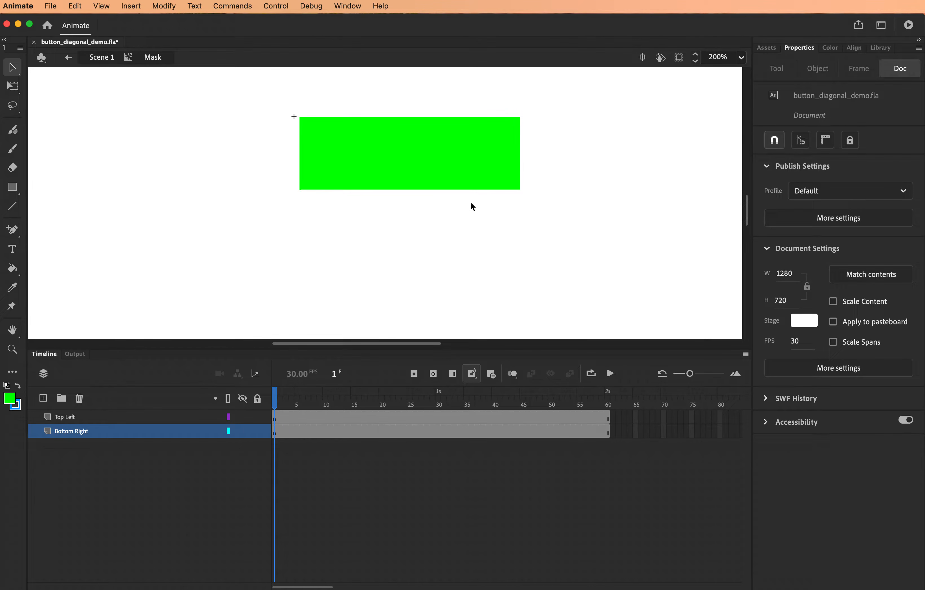
key("super+s")
Step: Create a motion tween on the Bottom Right layer, accepting the conversion of its triangle to a symbol
right_click(277, 434)
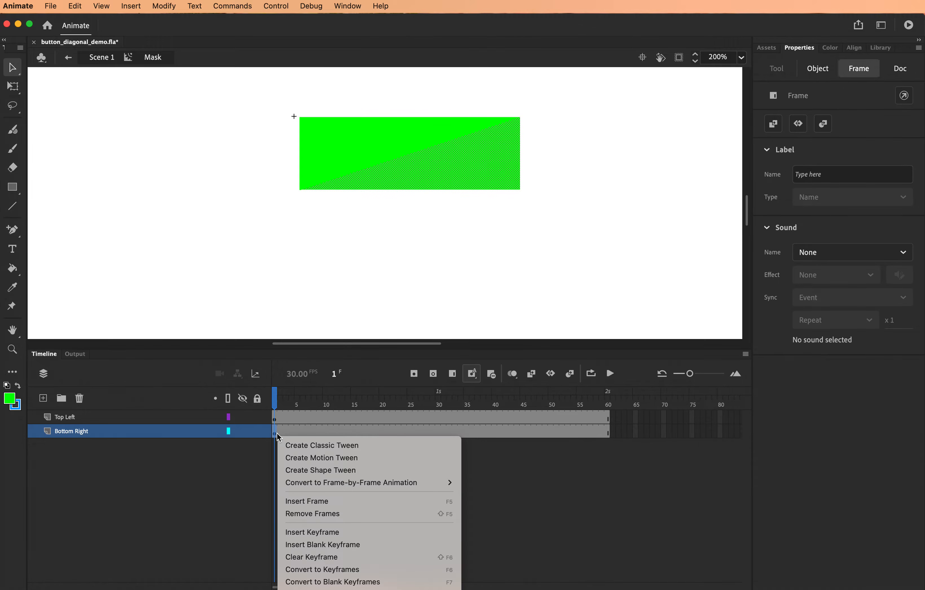
left_click(351, 461)
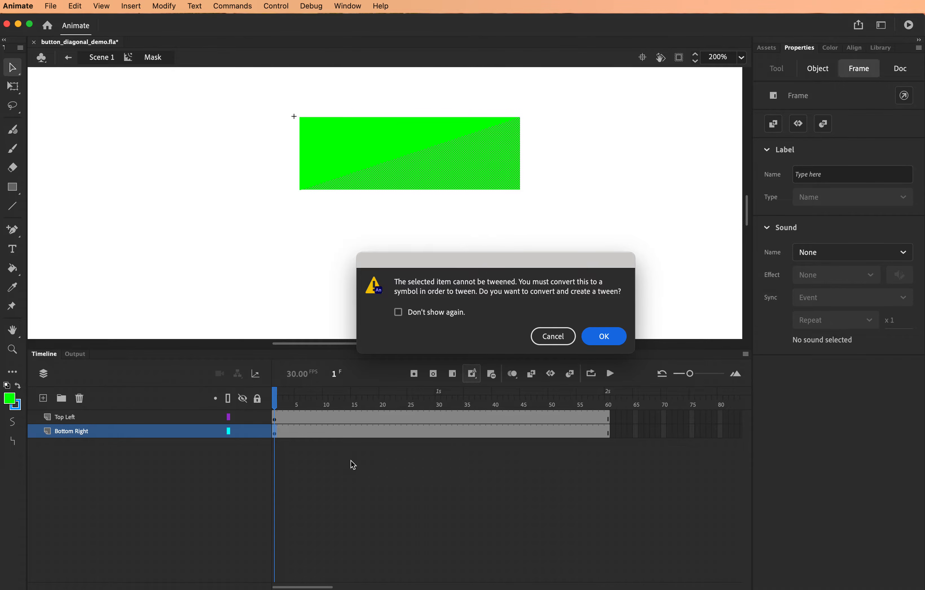
left_click(611, 340)
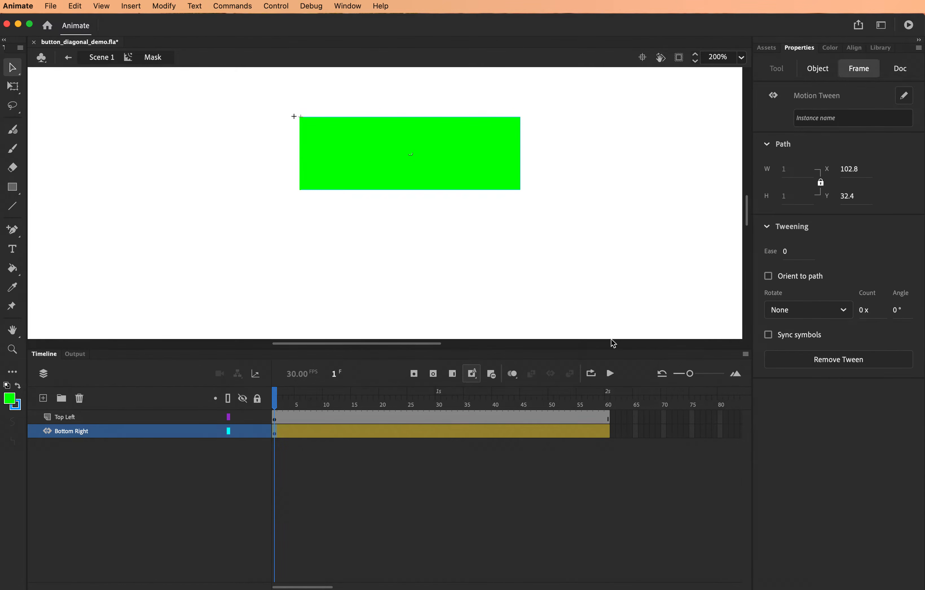
Step: Rename the library's Symbol 1, the lower-right triangle, as Bottom Right
left_click(881, 48)
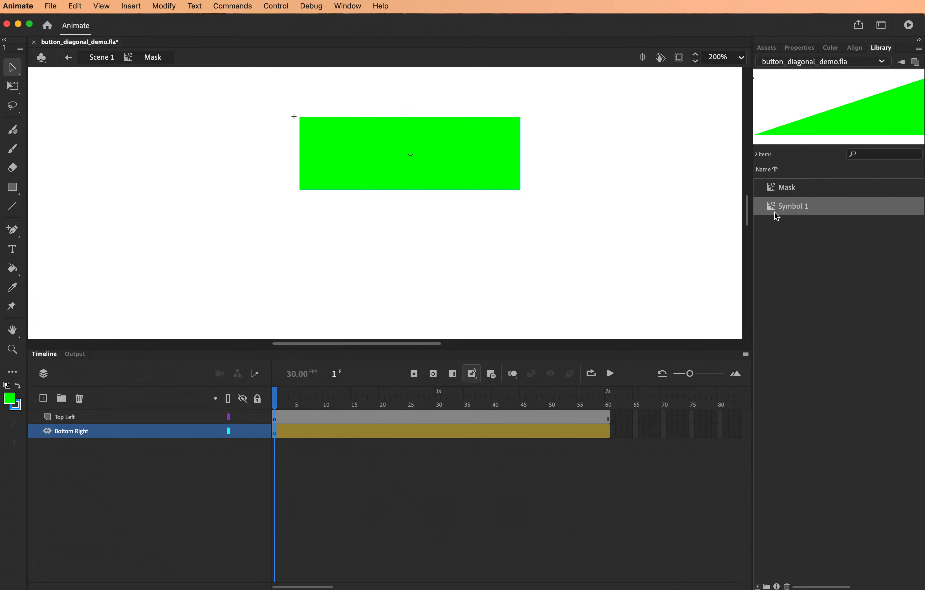
double_click(790, 210)
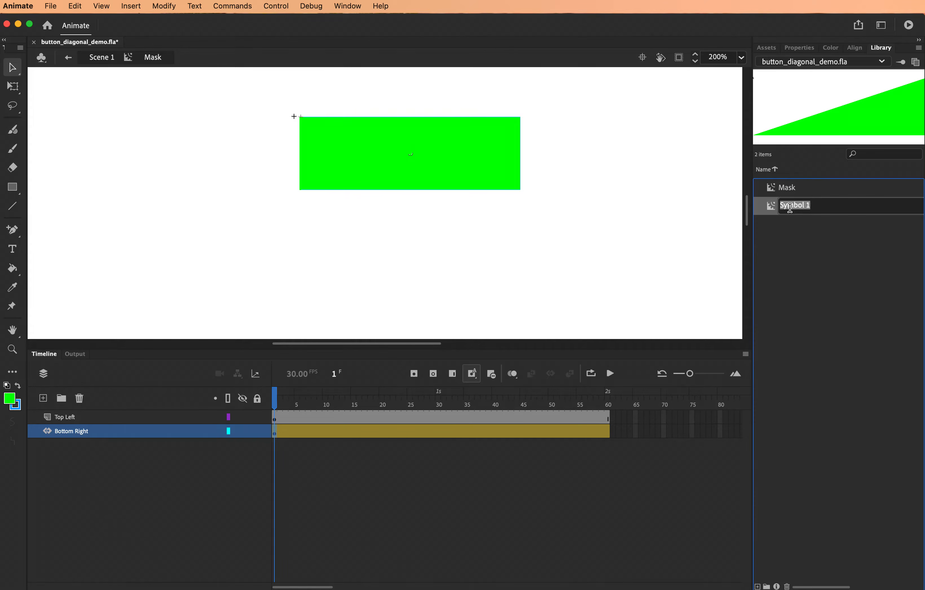
type("Bottom Right")
key("Return")
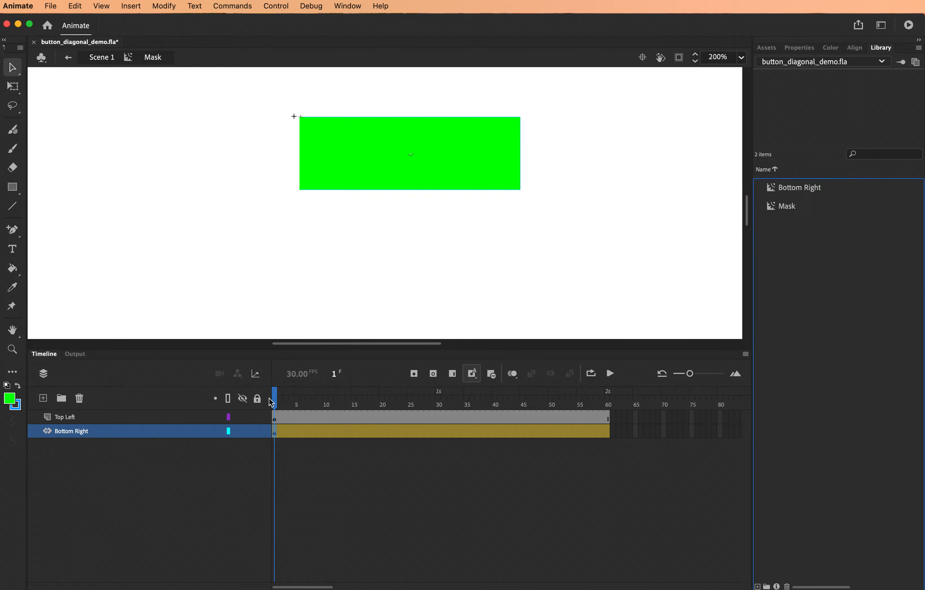
Step: At frame 60, move the lower-right triangle diagonally down and right until it clears the CONTACT button, save, and return to frame 1
left_click(276, 403)
left_click_drag(276, 405, 613, 409)
left_click(427, 171)
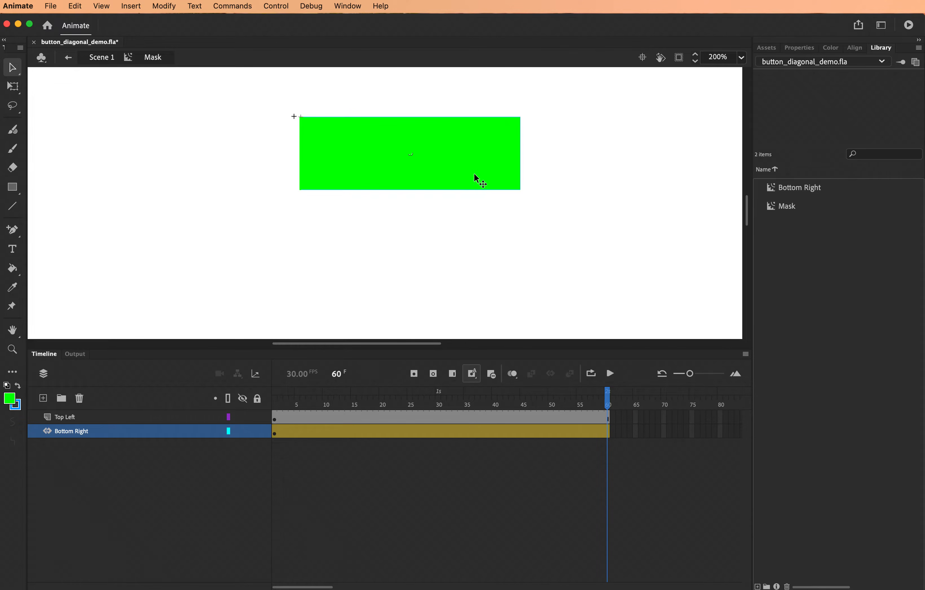
left_click_drag(474, 174, 532, 211)
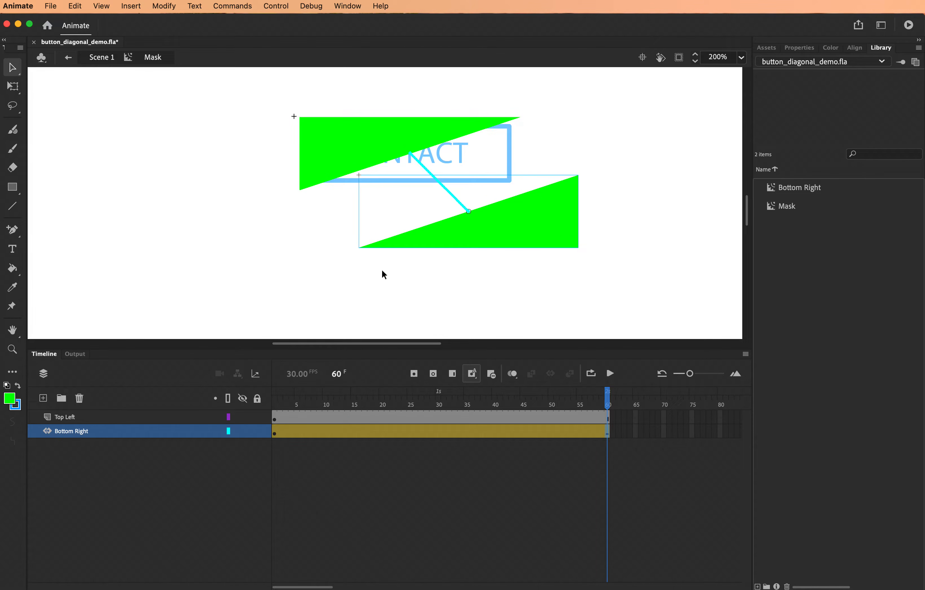
key("super+s")
left_click_drag(609, 405, 248, 388)
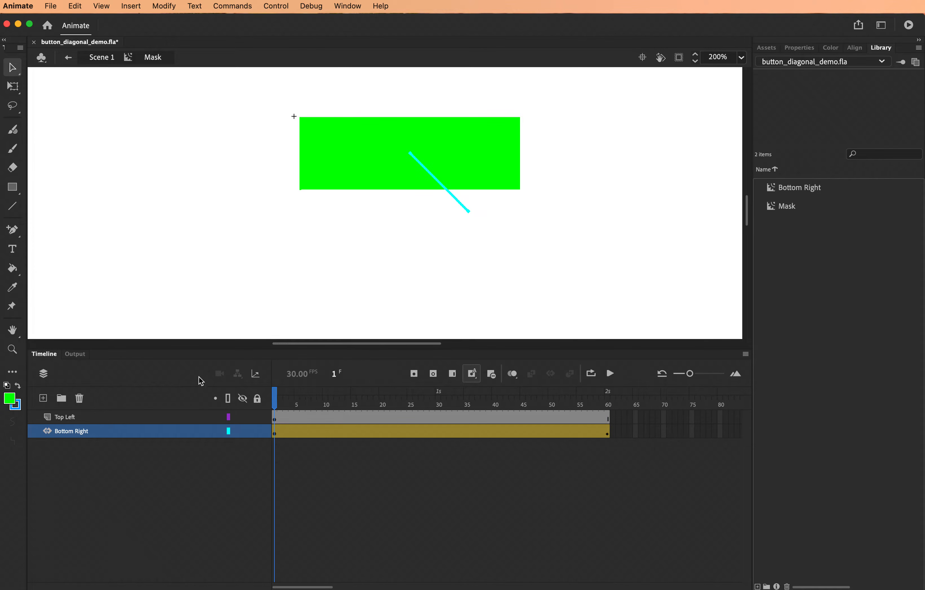
Step: Create a motion tween on the Top Left layer, accepting the conversion of its triangle to a symbol
left_click(309, 139)
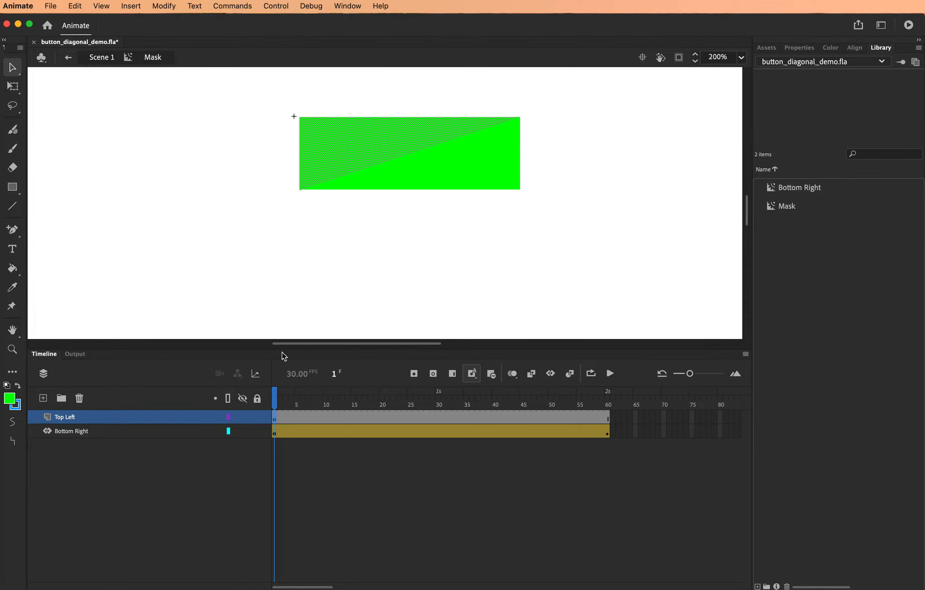
left_click(288, 419)
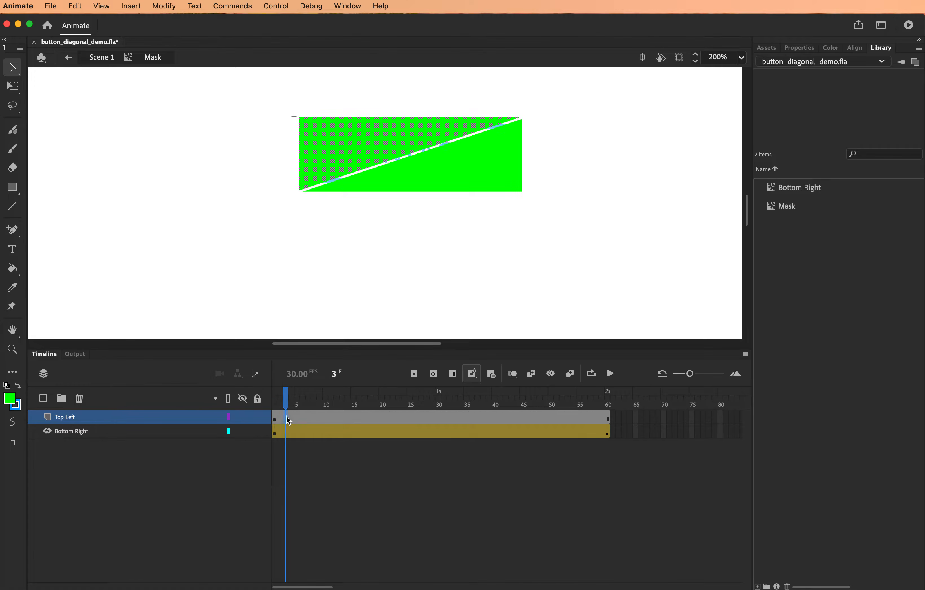
right_click(288, 419)
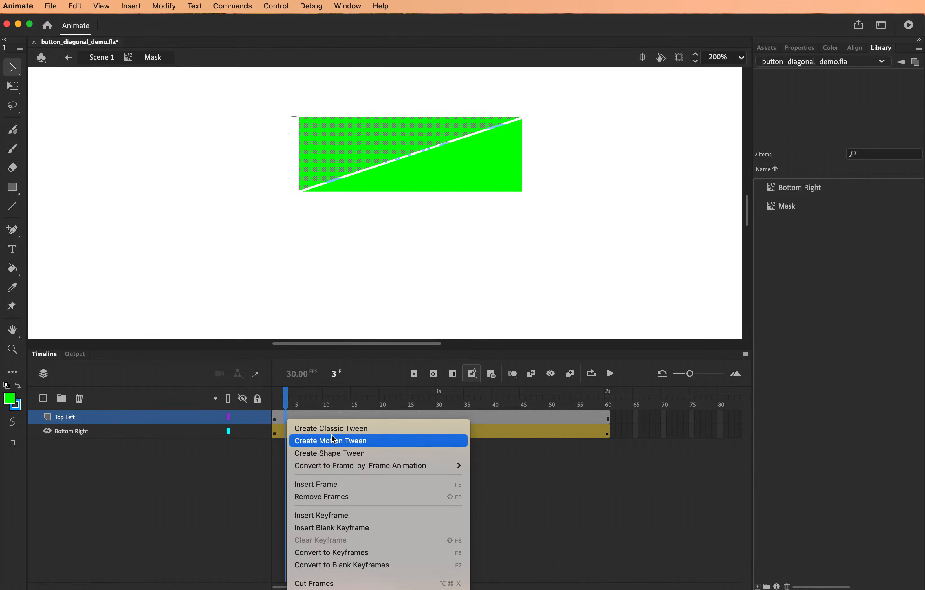
left_click(330, 443)
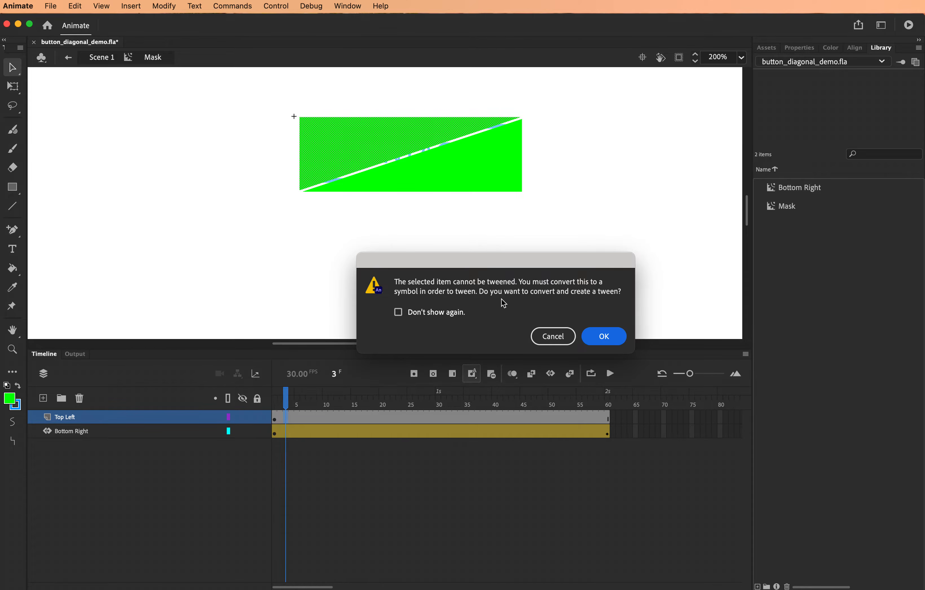
left_click(597, 338)
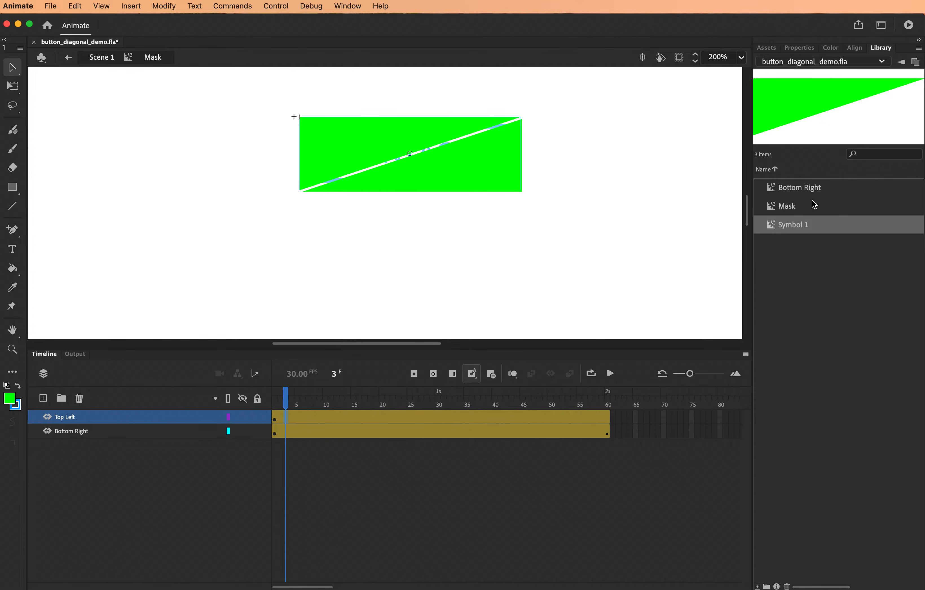
Step: Rename the library's Symbol 1, the upper-left triangle, as Top Left
double_click(793, 225)
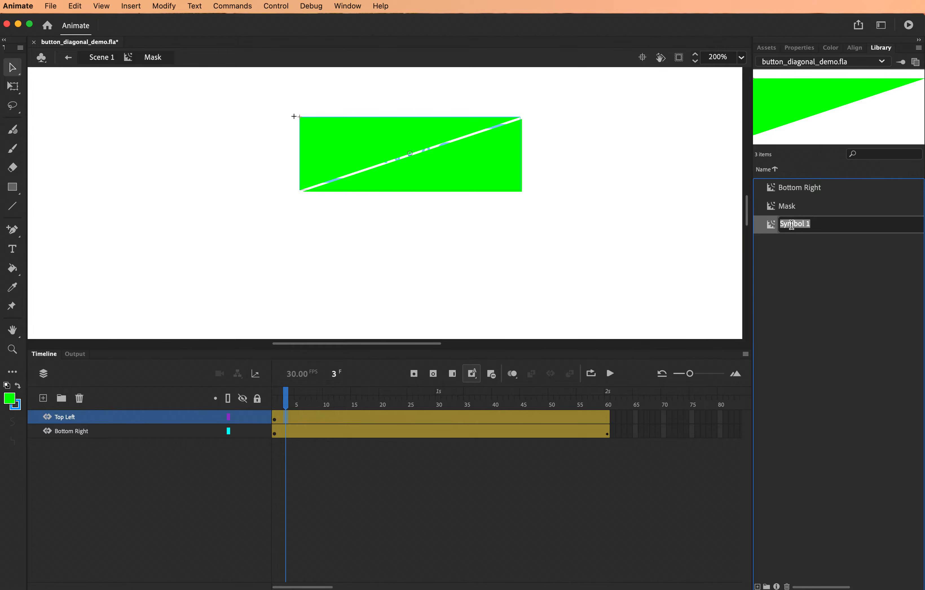
type("Top LEf")
type("ft")
key("Return")
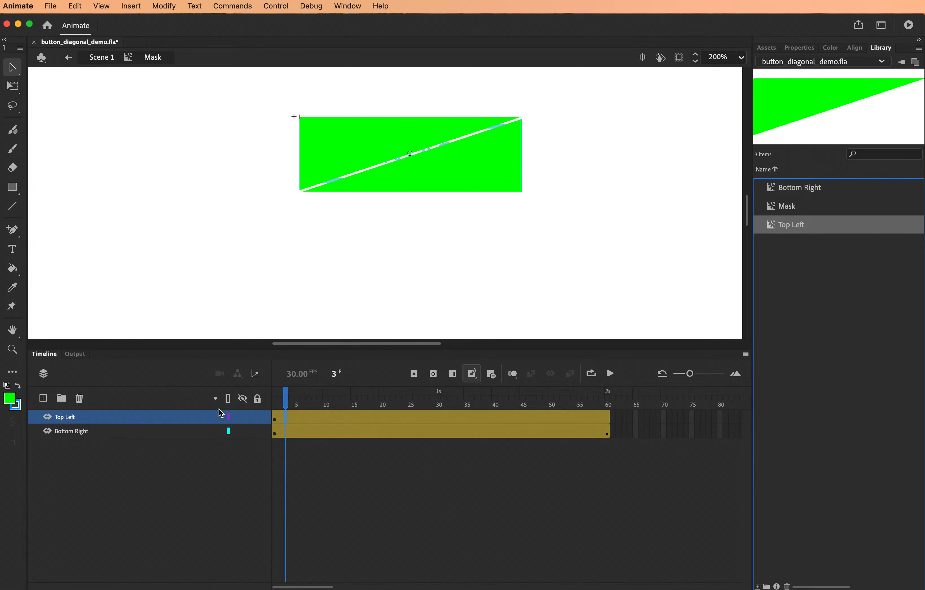
Step: At frame 60, move the upper-left triangle diagonally up and left off the CONTACT button, scrub through the motion, and save
left_click_drag(287, 402, 658, 385)
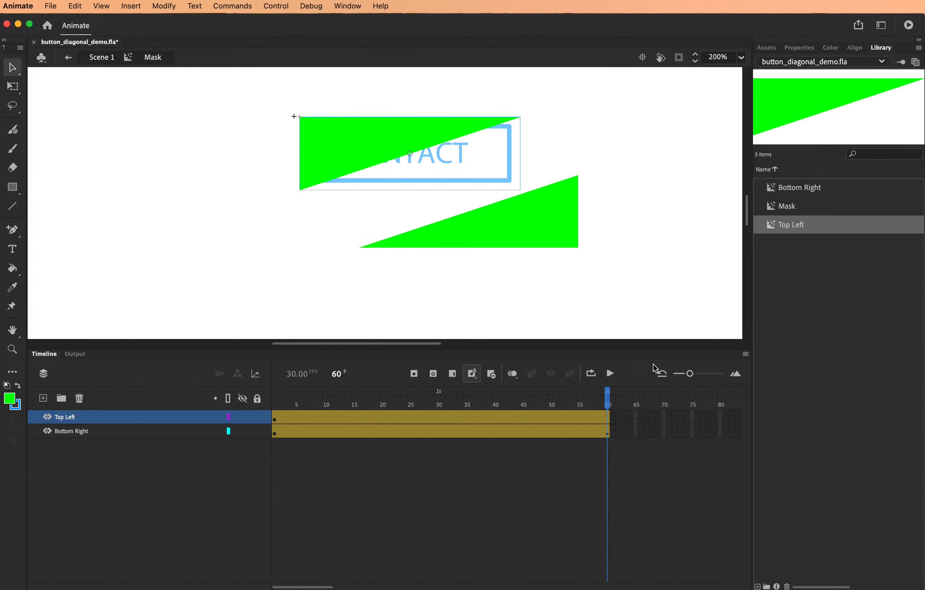
left_click_drag(321, 151, 233, 104)
key("super+s")
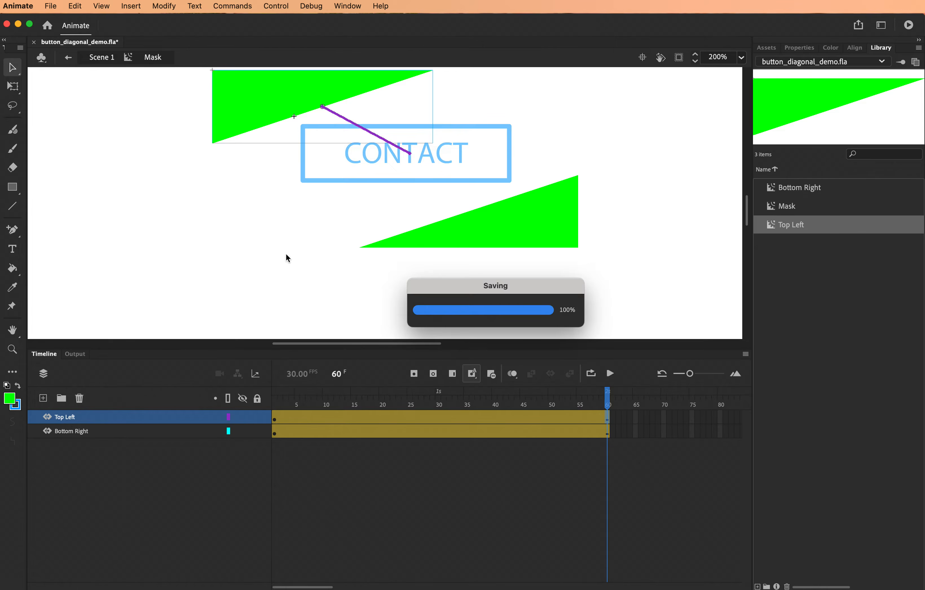
left_click_drag(608, 404, 685, 352)
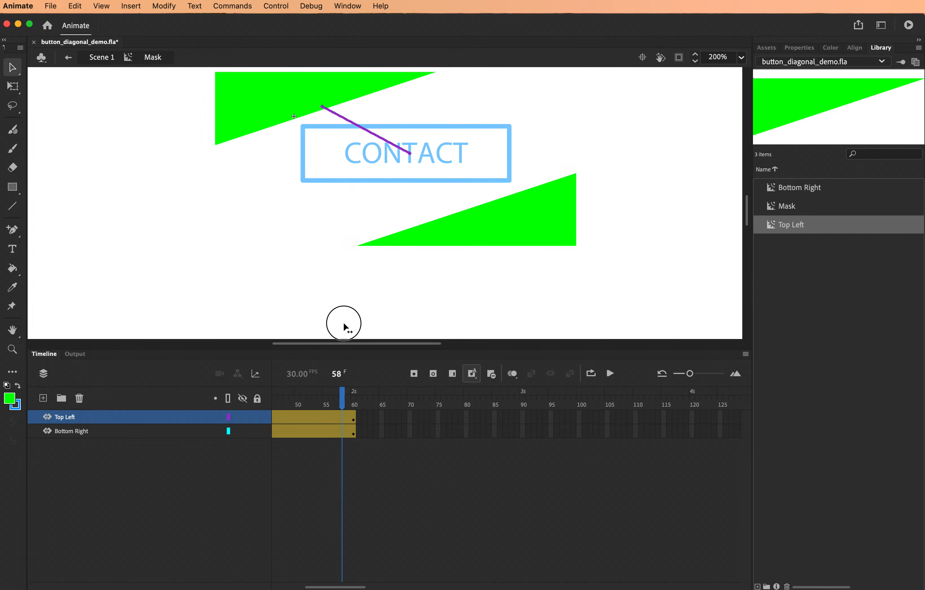
key("super+s")
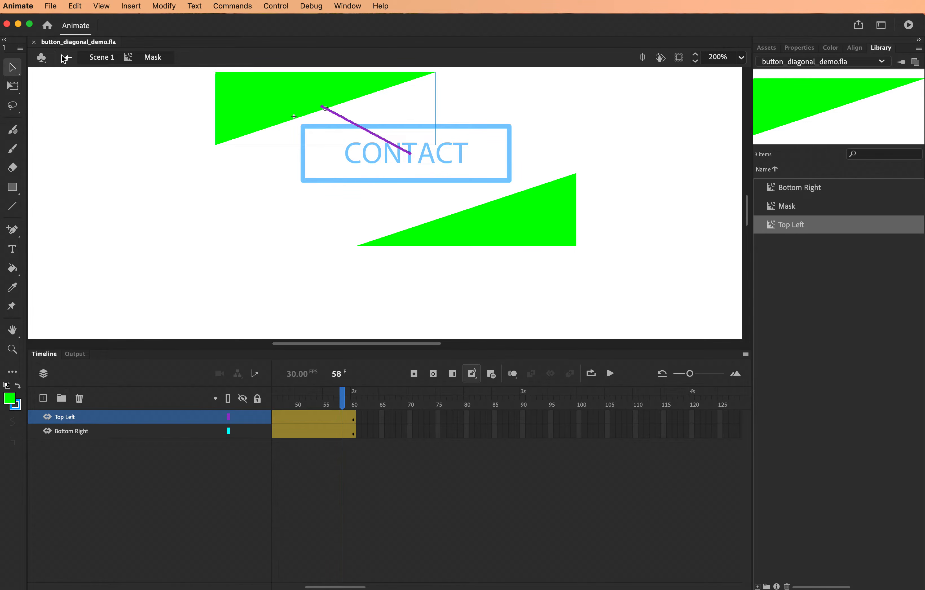
Step: Return to Scene 1 and turn the Mask layer into a mask for the Background layer
left_click(68, 60)
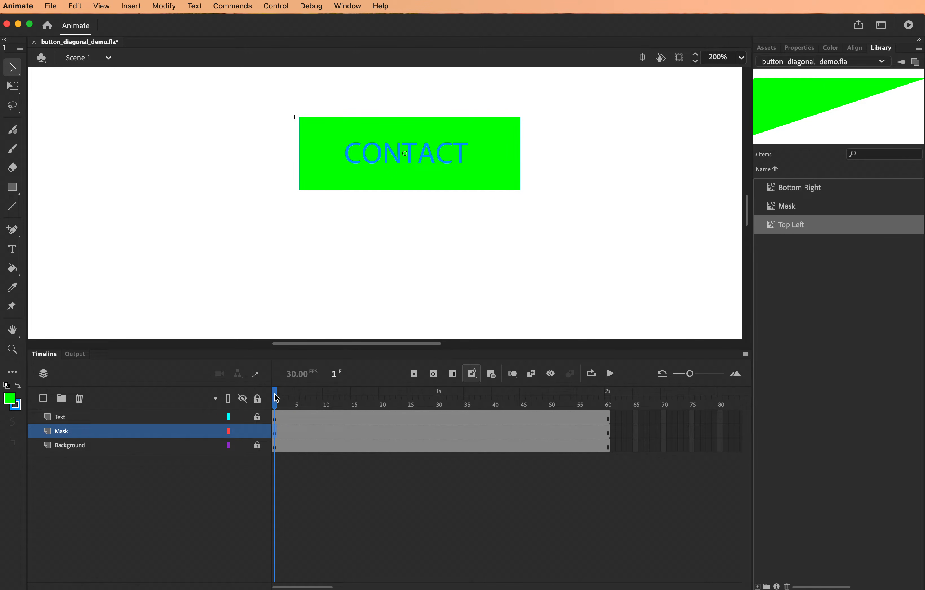
left_click_drag(274, 396, 166, 369)
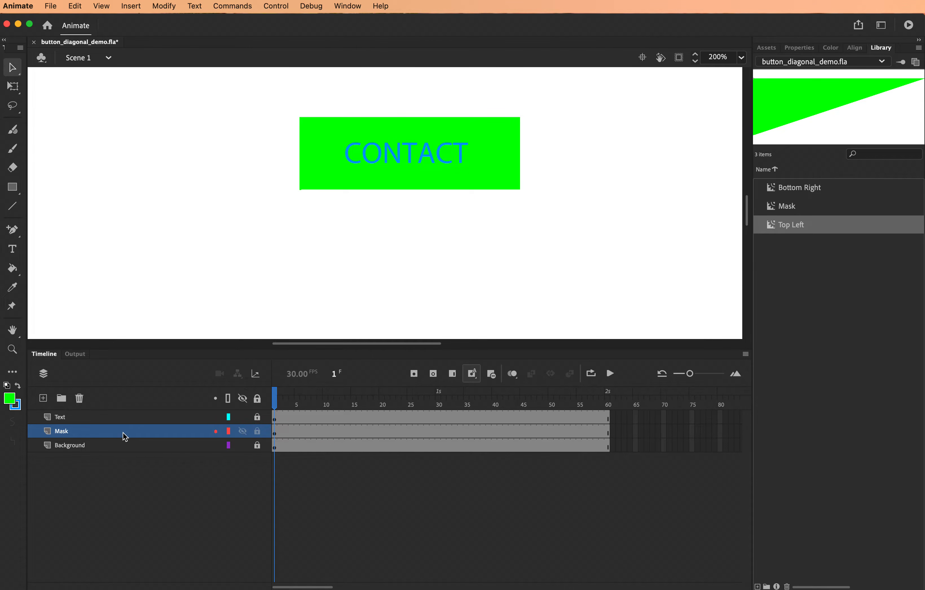
right_click(88, 437)
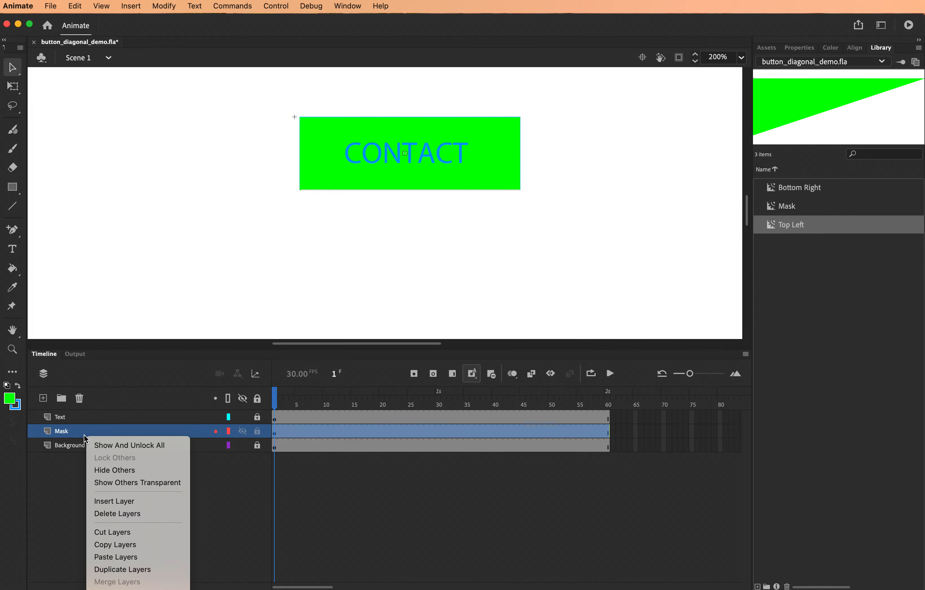
left_click(128, 550)
left_click(133, 589)
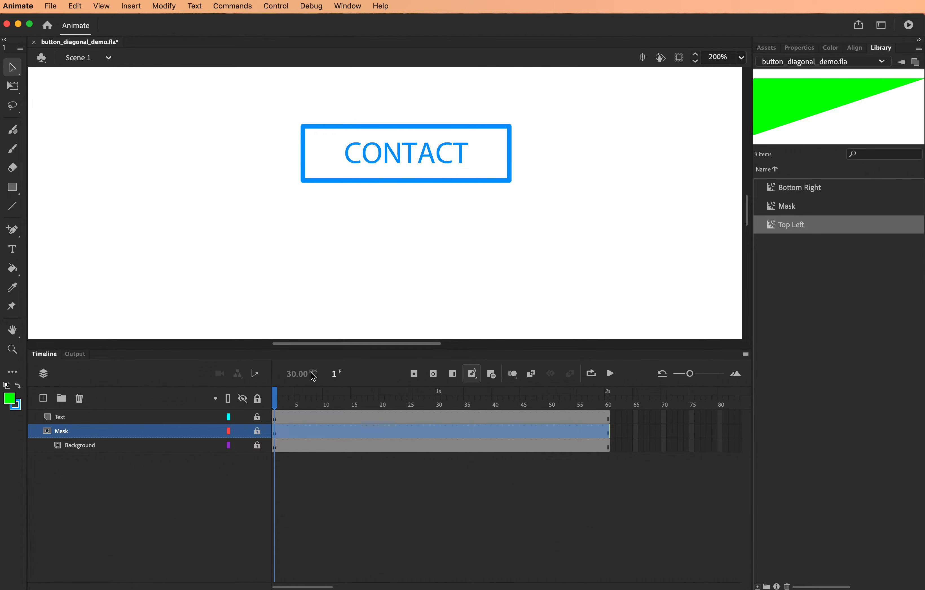
Step: Save the document and test the movie to check the masked button animation, closing the preview when done
left_click_drag(274, 397, 257, 363)
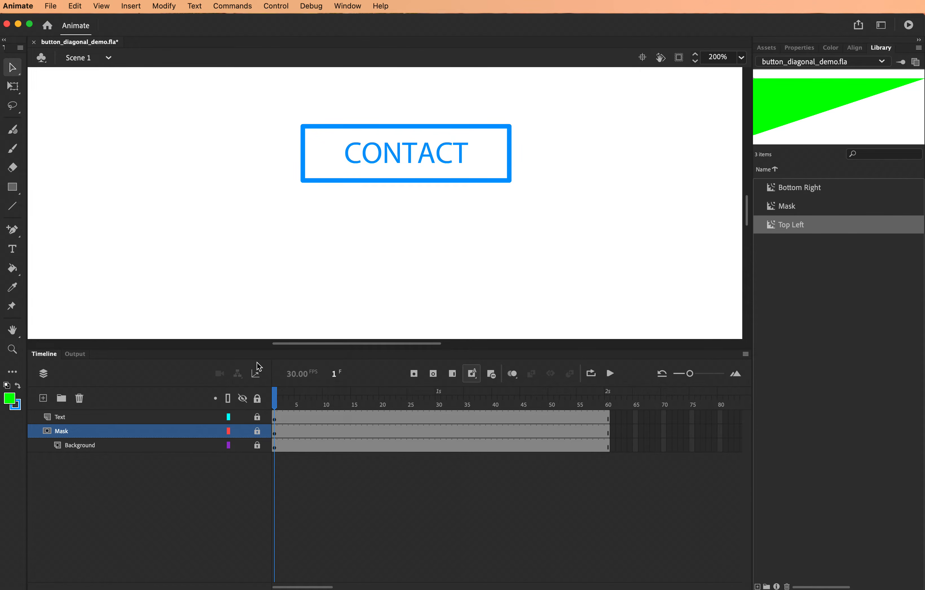
key("super+s")
key("super+Return")
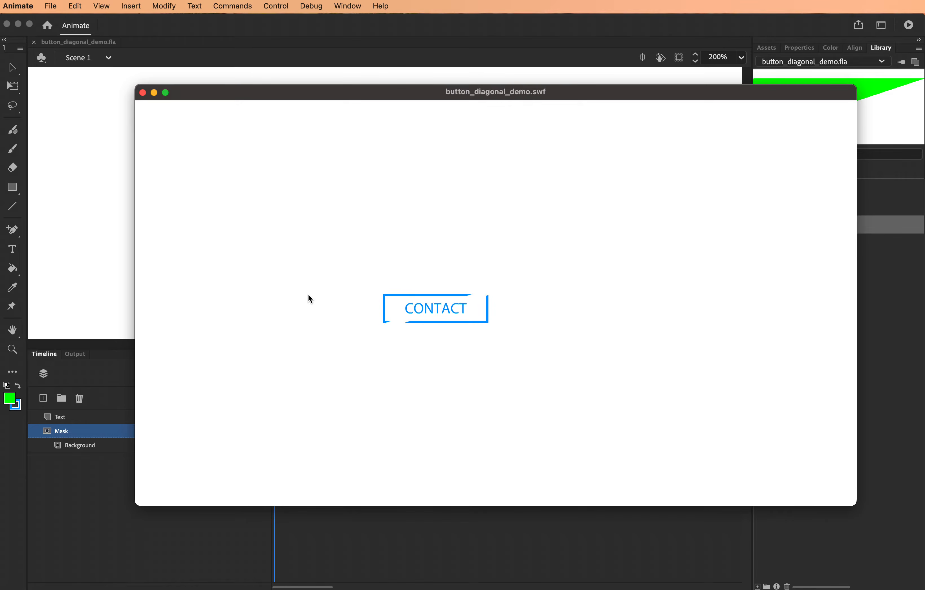
left_click(143, 93)
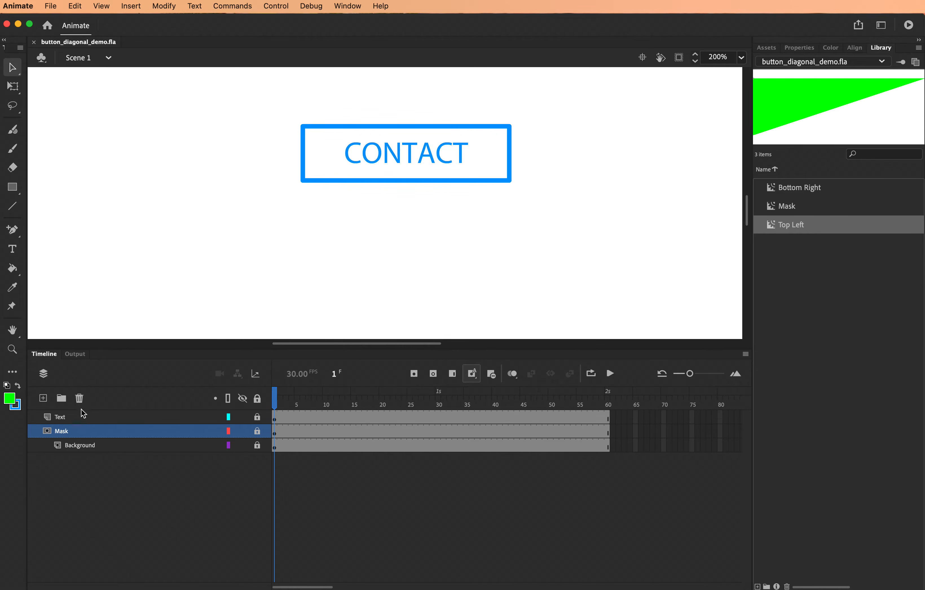
Step: Unlock the Mask layer and open the Mask symbol on the stage for editing
left_click(257, 430)
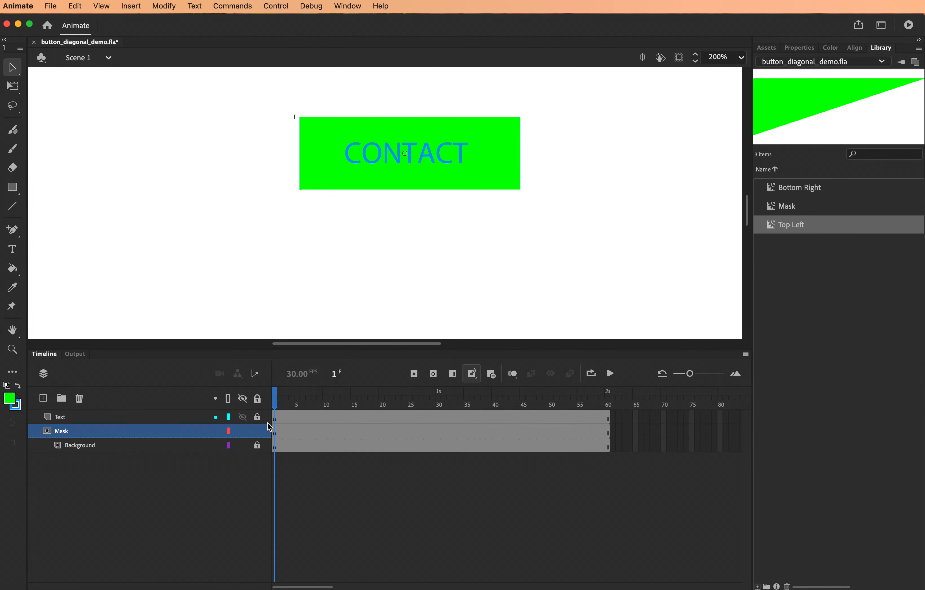
left_click(279, 434)
double_click(327, 163)
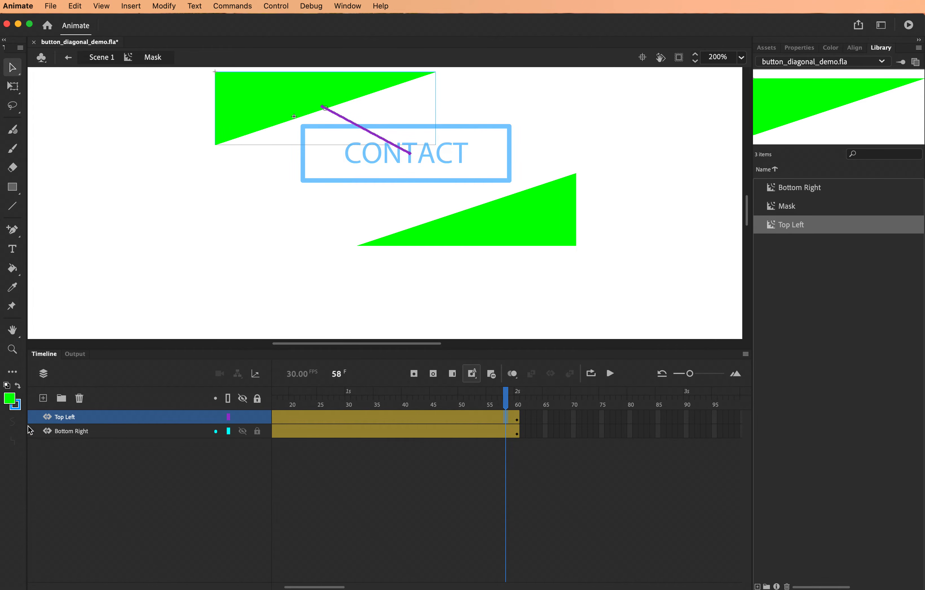
Step: Add a new layer above the Top Left layer in the Mask symbol and name it Actions
left_click(78, 417)
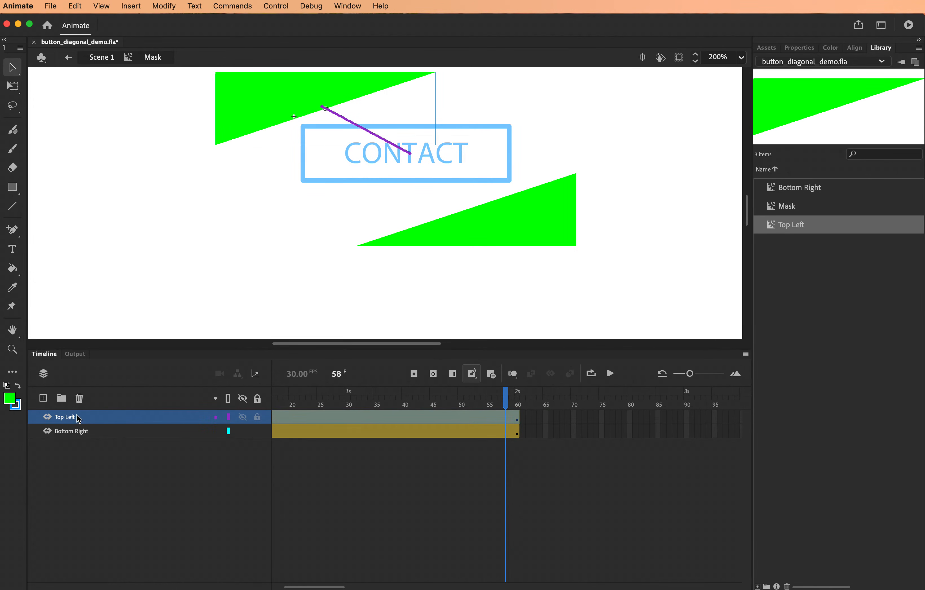
left_click(43, 398)
double_click(62, 417)
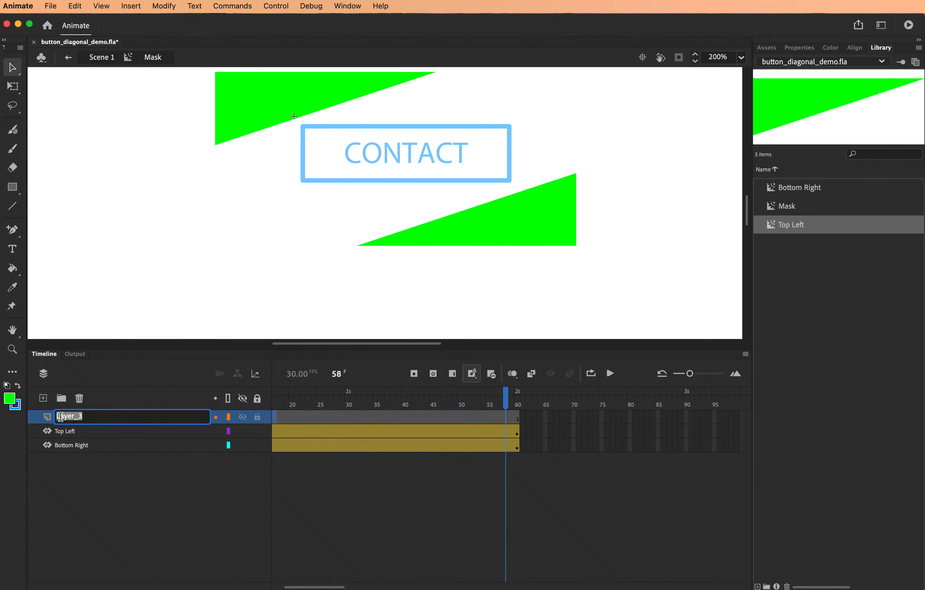
type("Actions")
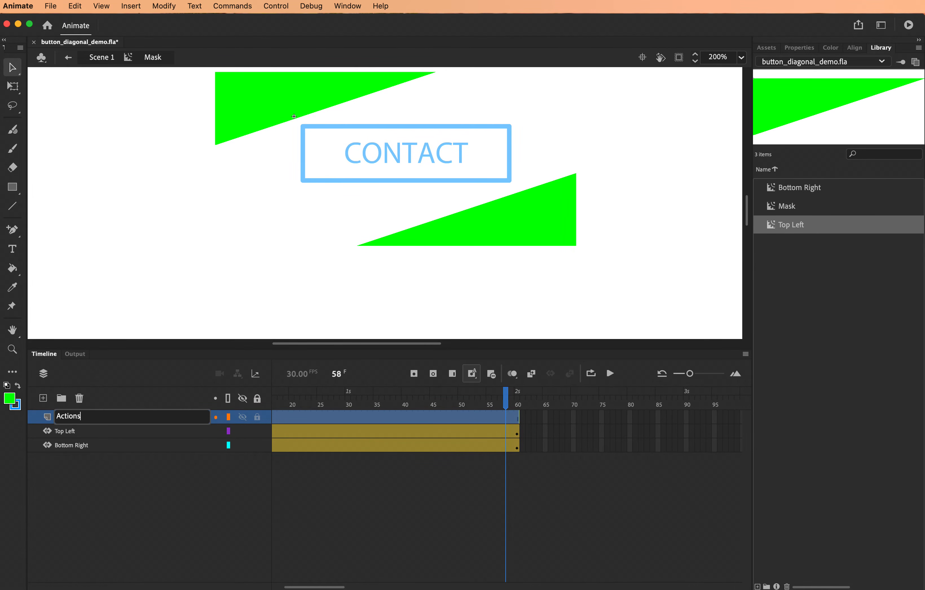
key("Return")
left_click(94, 420)
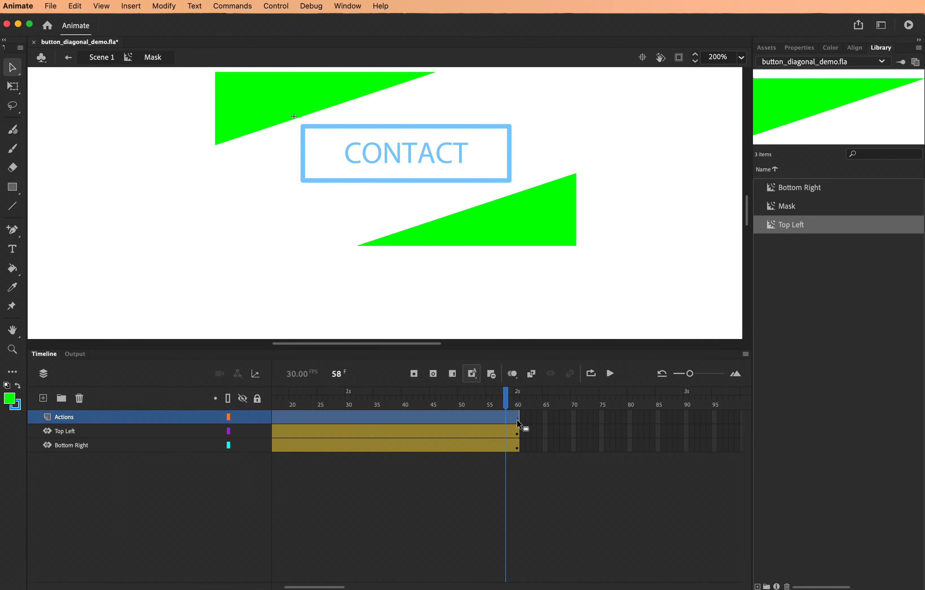
Step: Insert a keyframe at frame 60 of the Actions layer
left_click(535, 518)
left_click(520, 423)
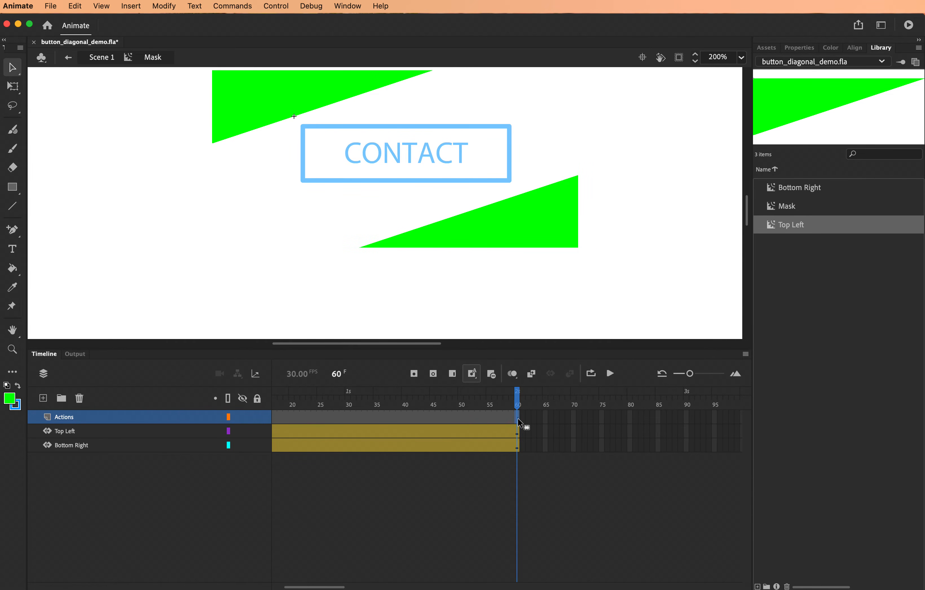
right_click(519, 423)
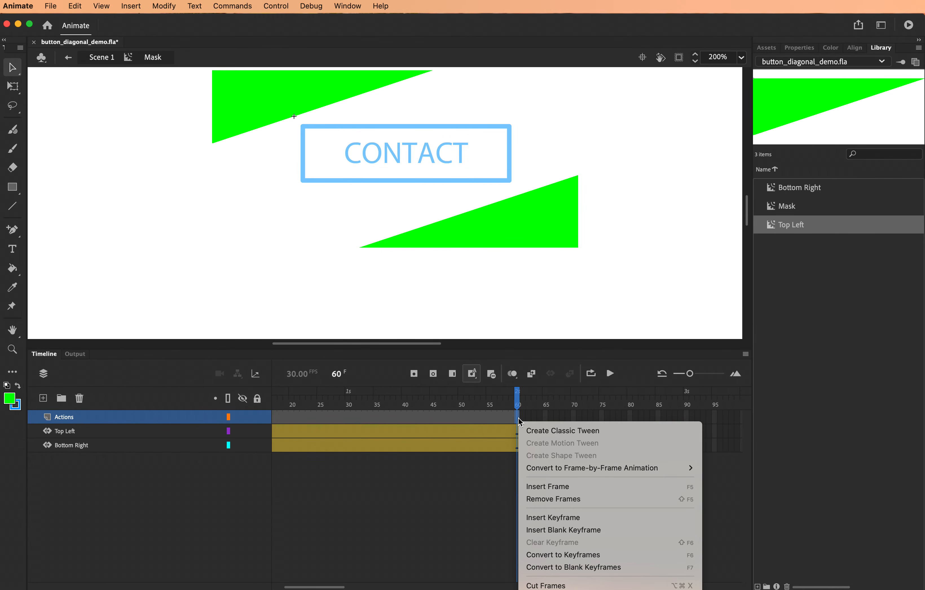
left_click(560, 521)
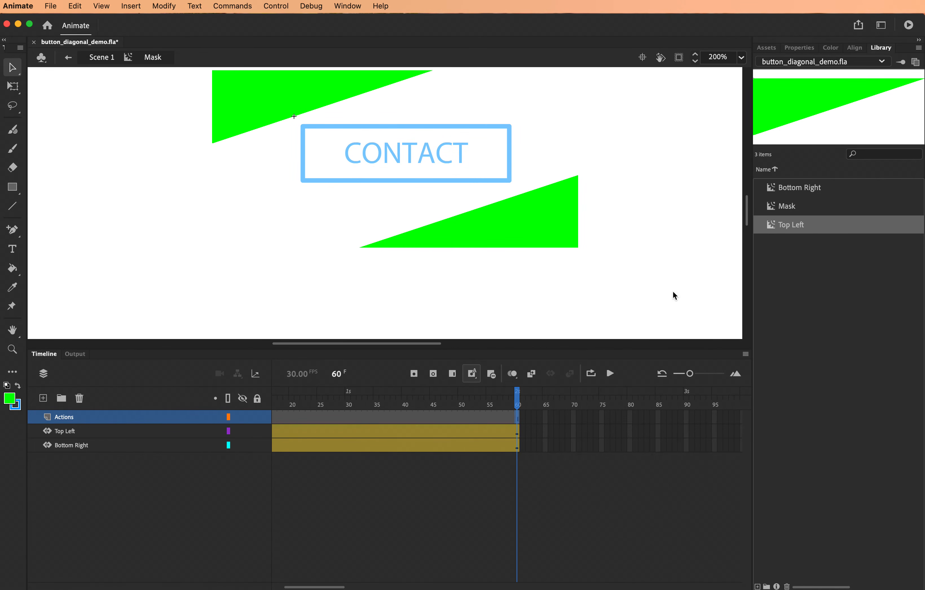
Step: Add the script stop(); to frame 60 of the Actions layer, save the document and close the script editor
left_click(348, 6)
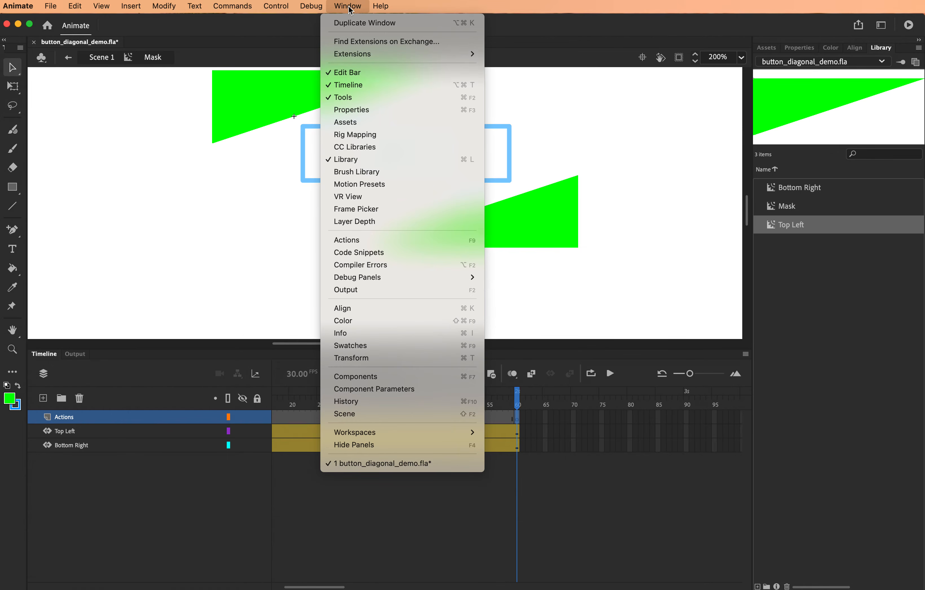
left_click(325, 244)
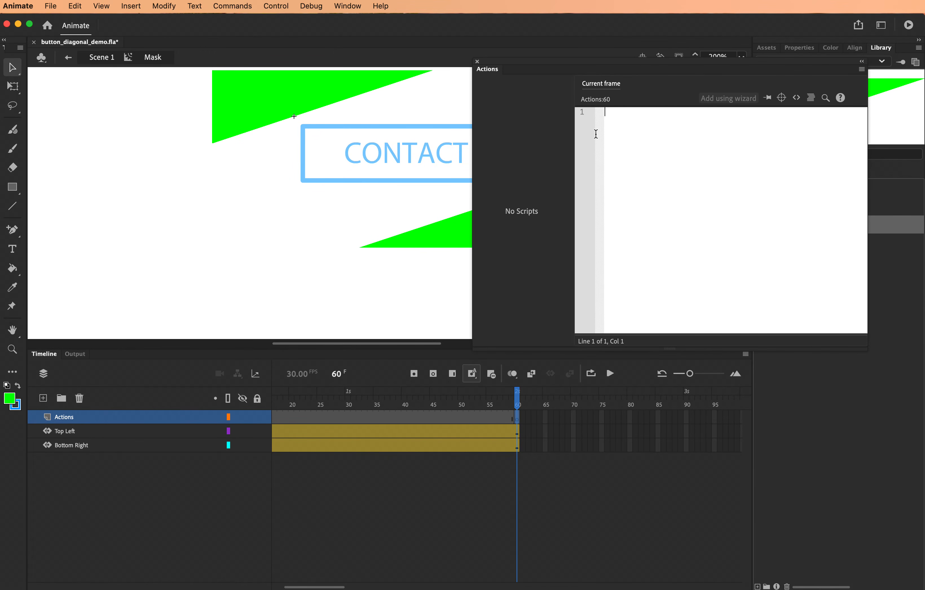
type("stop()")
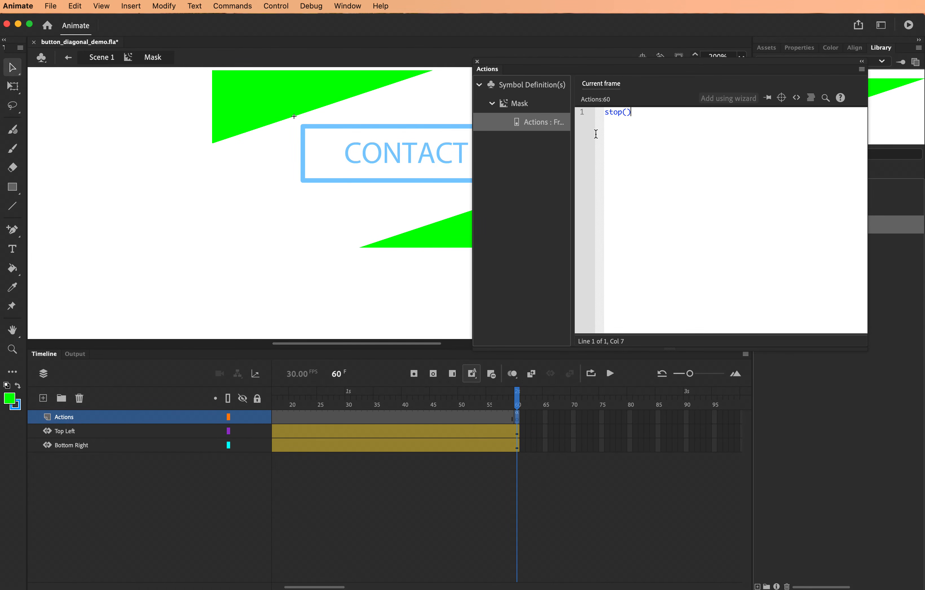
type(";")
key("super+s")
left_click(477, 61)
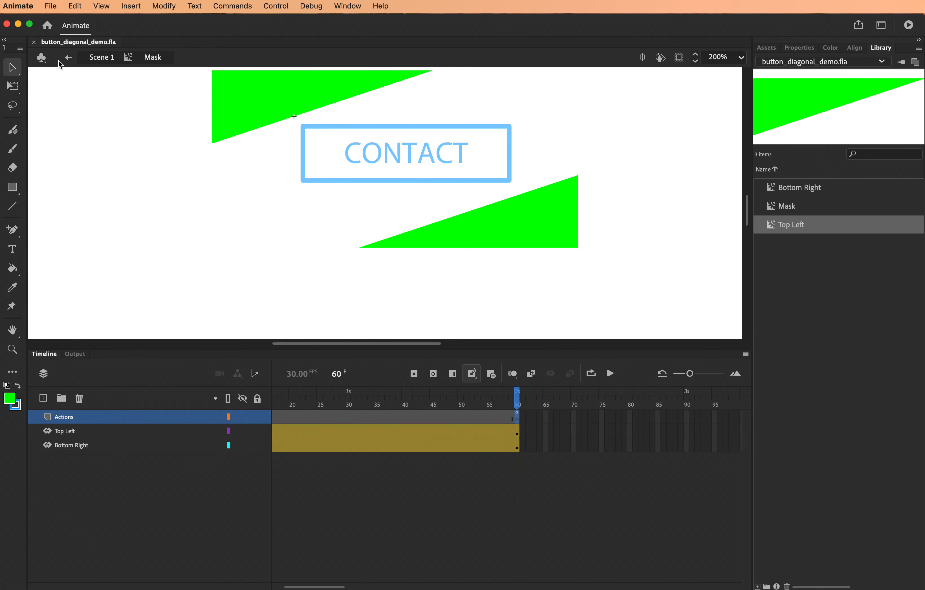
Step: Lock the Mask layer back in Scene 1, then save the document and test the movie
left_click(68, 59)
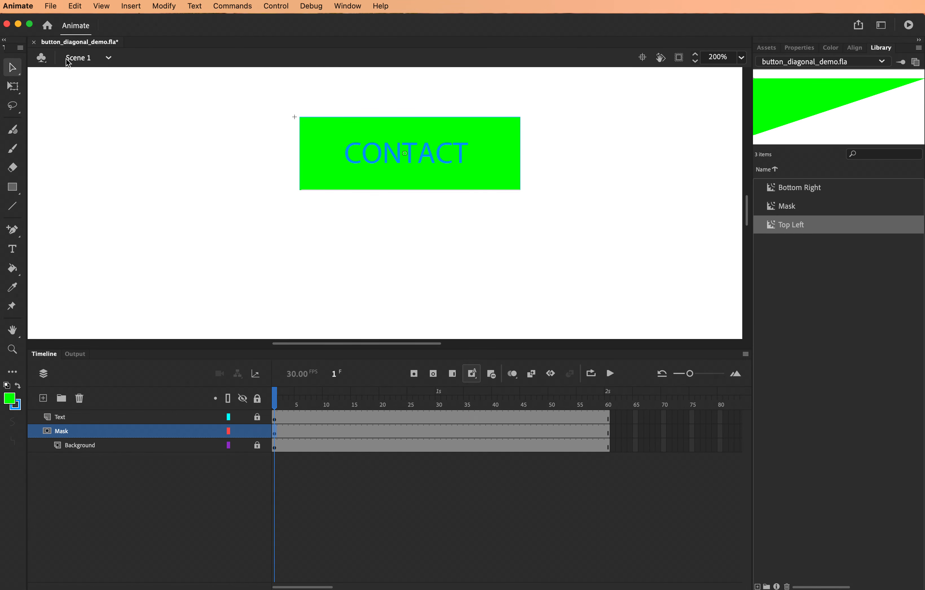
left_click(256, 432)
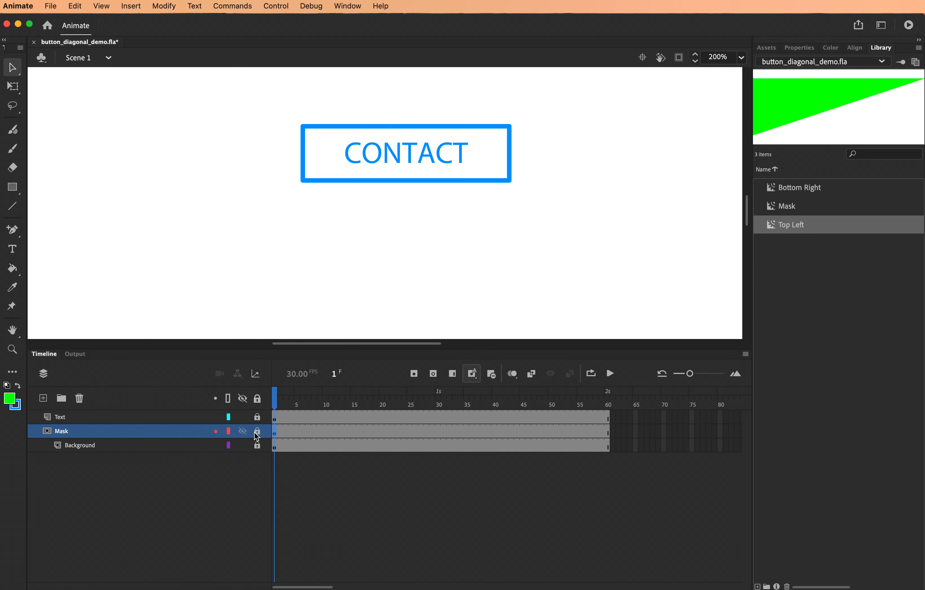
key("super+s")
key("super+Return")
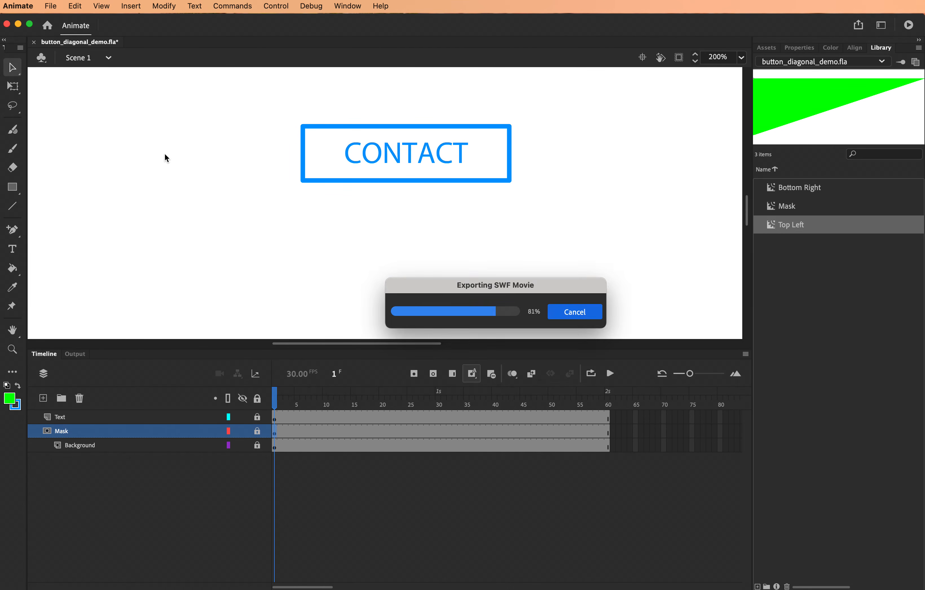